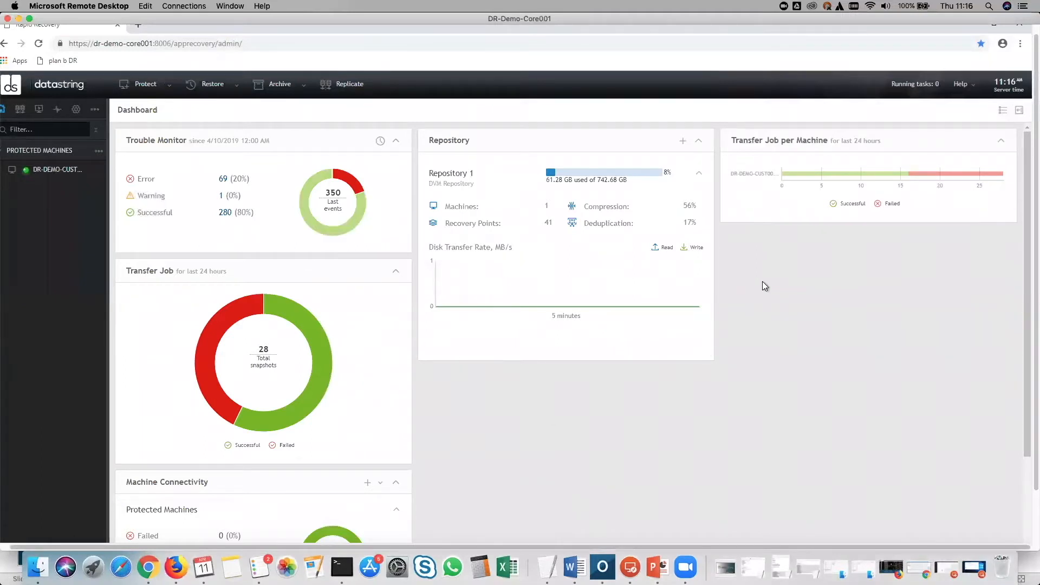
# - Switch the remote desktop session window to full screen
pyautogui.click(224, 6)
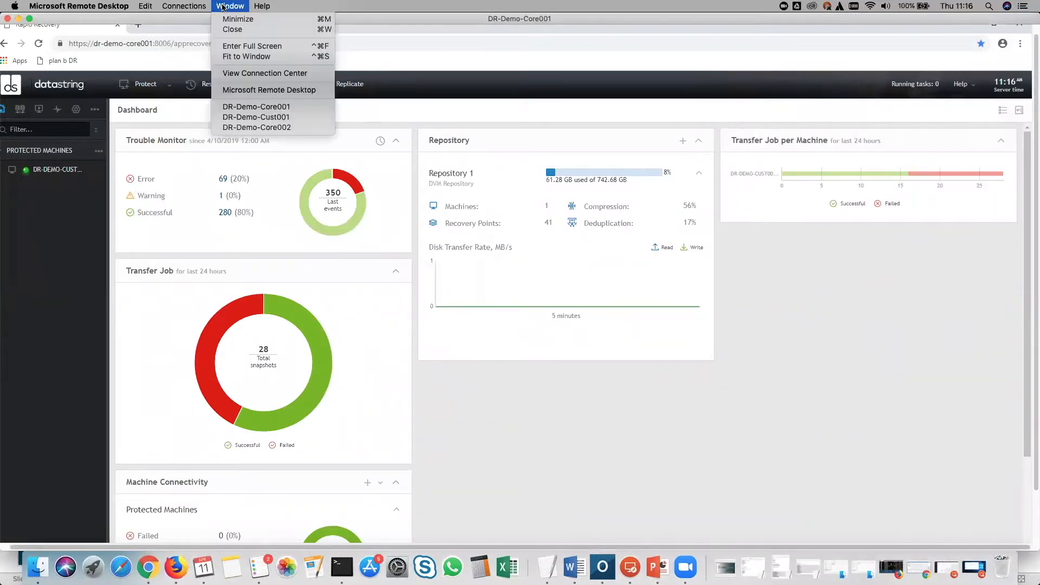
pyautogui.click(252, 46)
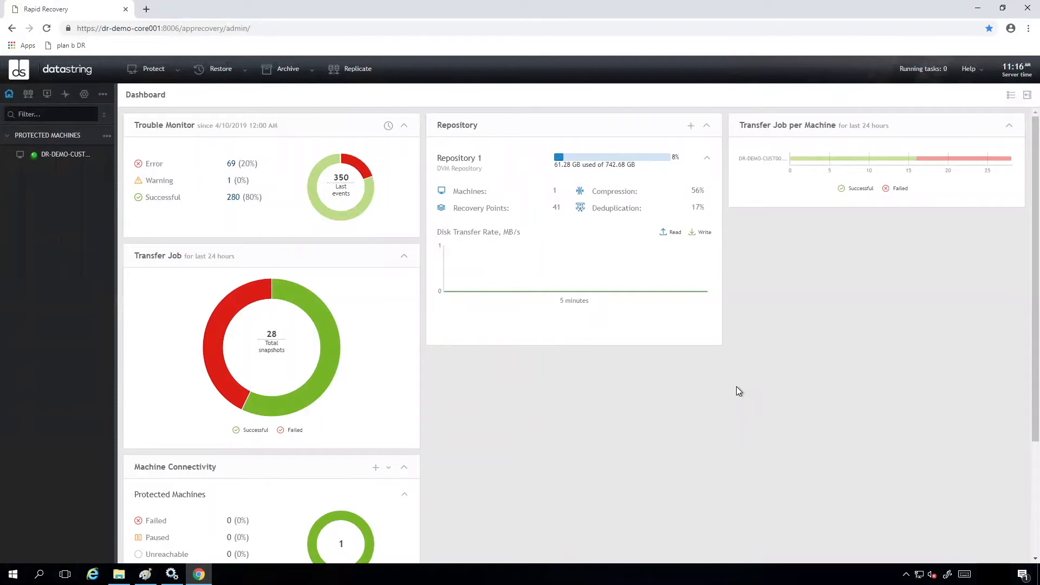
# - Open the protected machine DR-DEMO-CUST001 and force a snapshot of its volumes
pyautogui.click(57, 152)
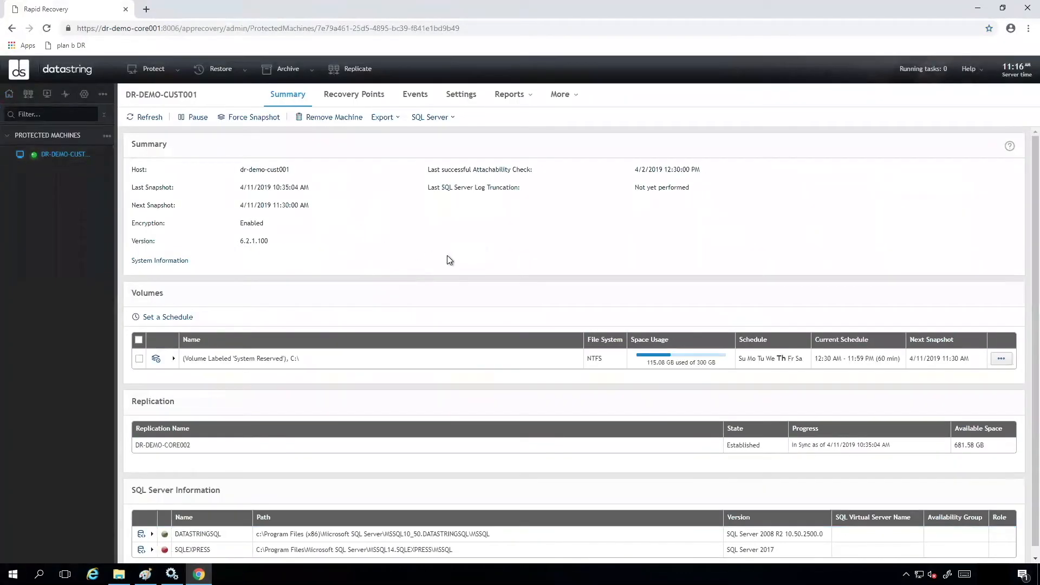
pyautogui.click(261, 117)
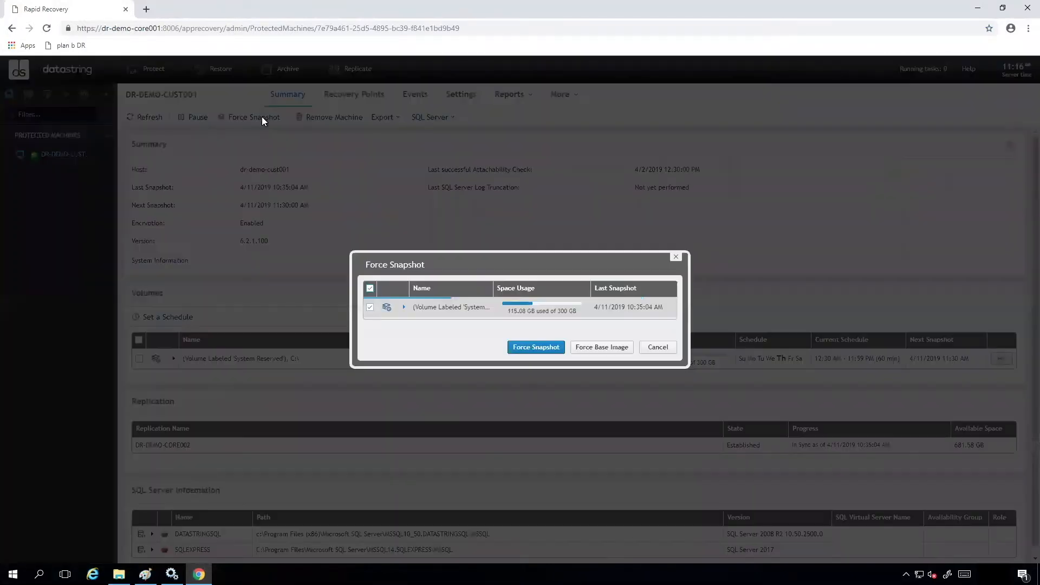
pyautogui.click(534, 349)
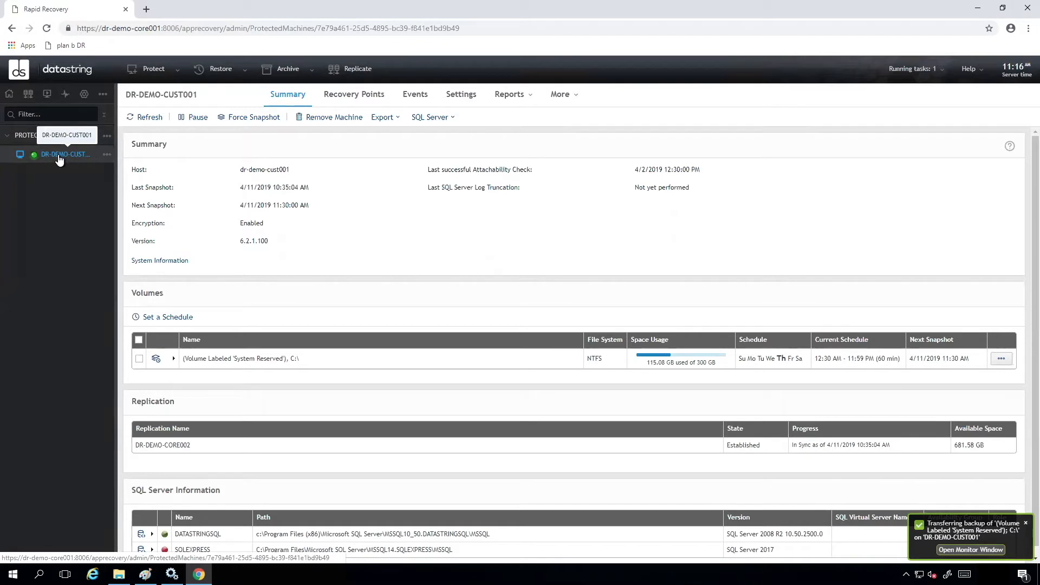
# - Return to the dashboard and open the Core's Retention Policy settings
pyautogui.click(8, 94)
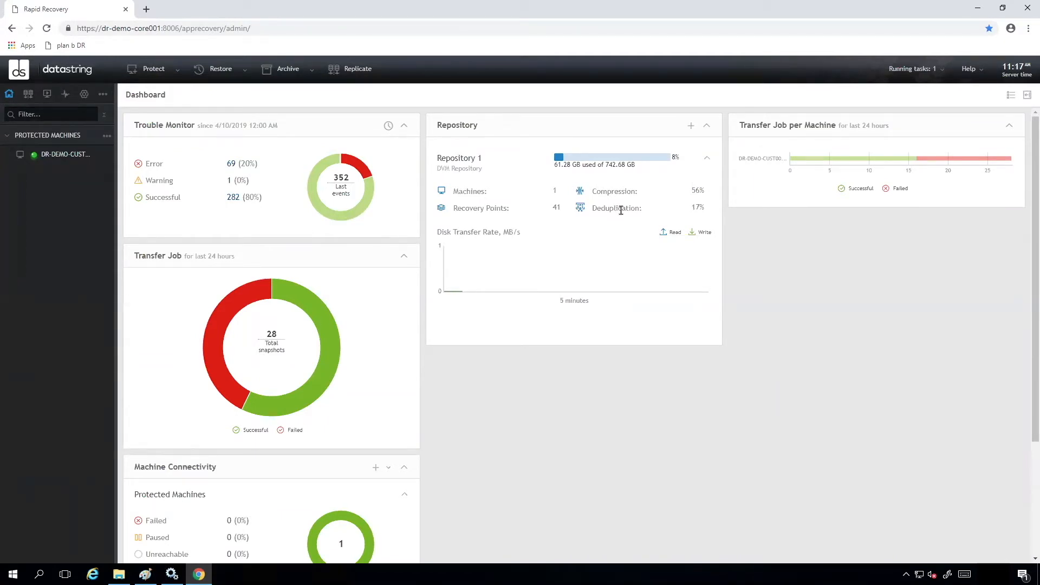
pyautogui.click(103, 96)
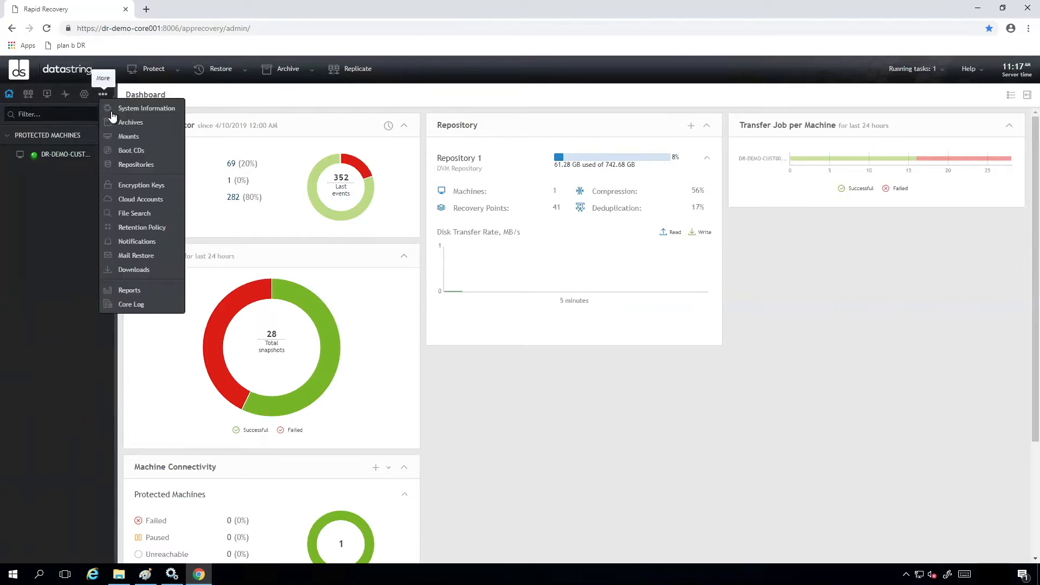
pyautogui.click(150, 229)
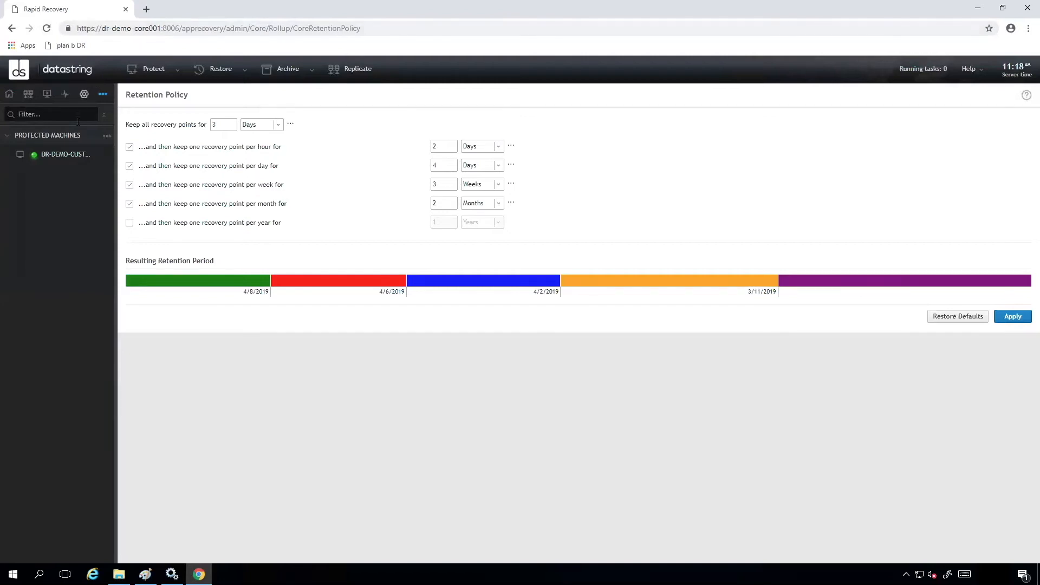
# - Open DR-DEMO-CUST001's list of recovery points
pyautogui.click(67, 154)
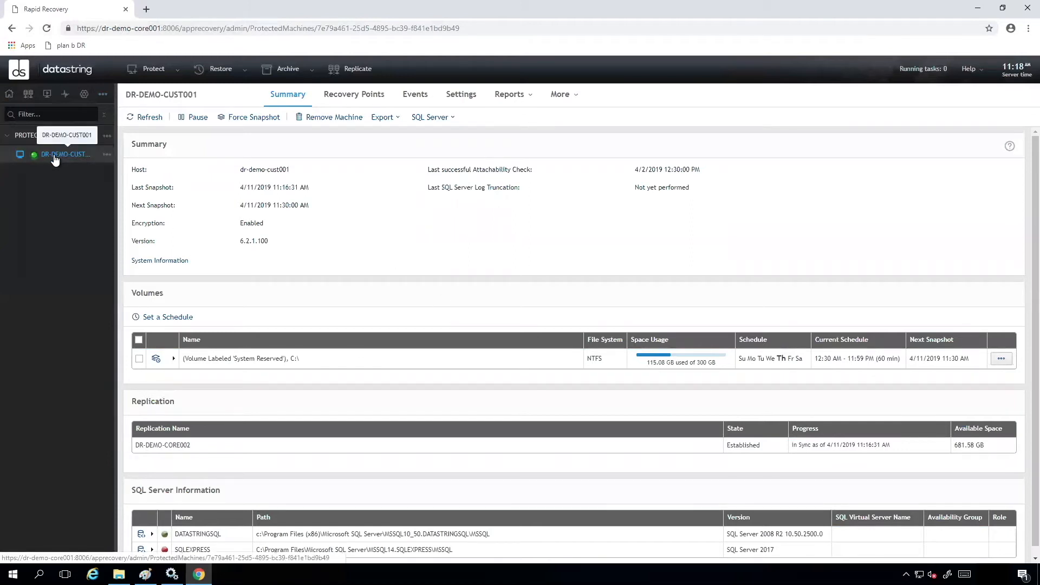
pyautogui.click(351, 96)
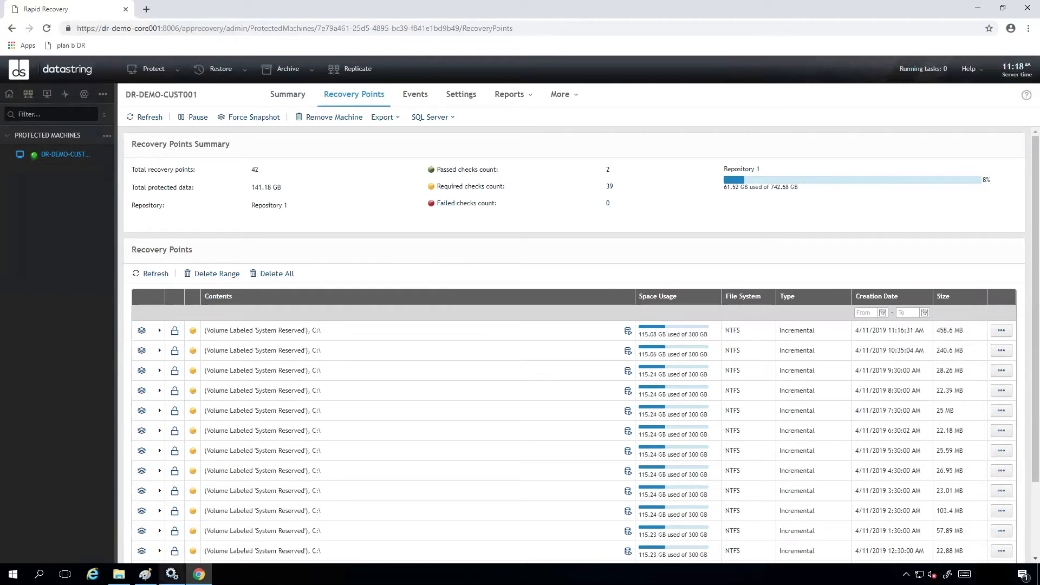
# - In File Explorer, create a new folder named Restore on the C: drive
pyautogui.click(119, 573)
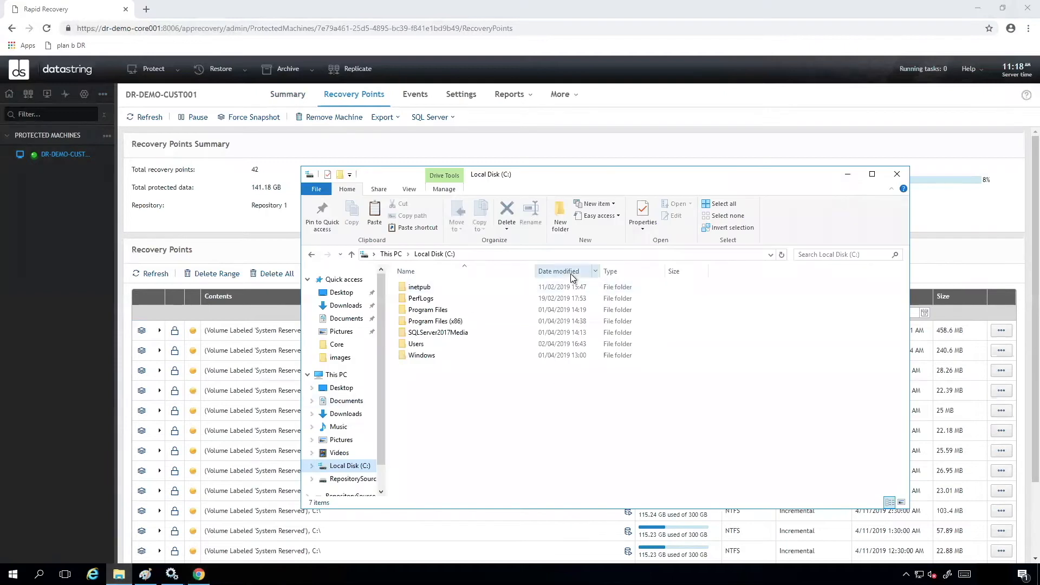
pyautogui.rightClick(437, 390)
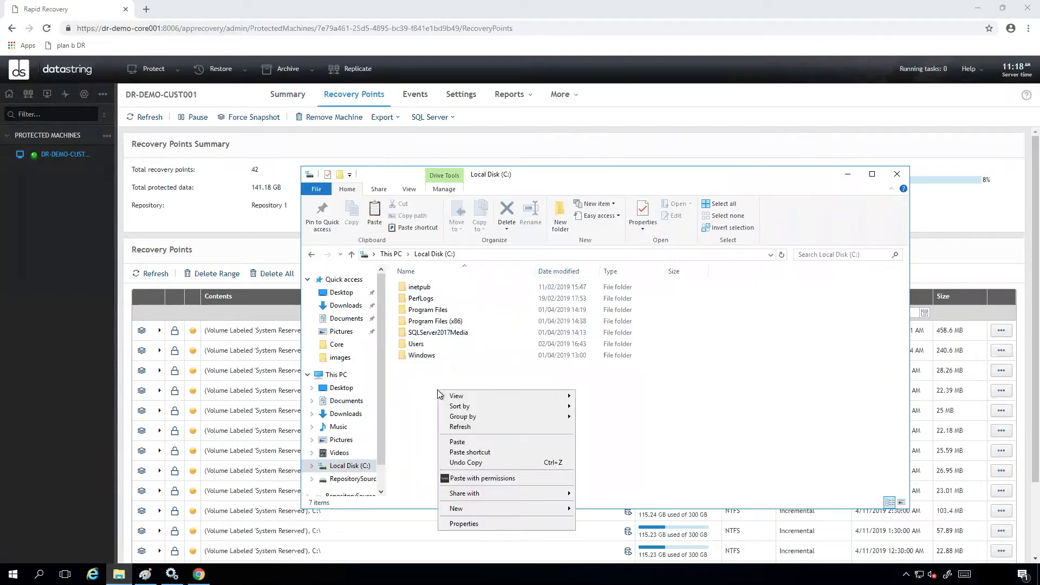
pyautogui.moveTo(508, 508)
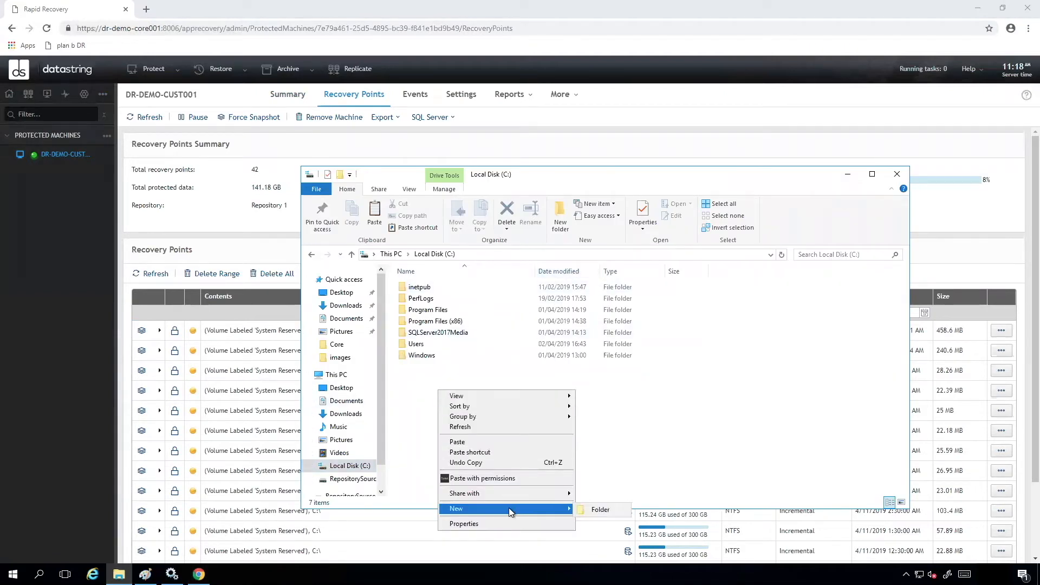
pyautogui.click(594, 511)
pyautogui.write('Restore')
pyautogui.press('Return')
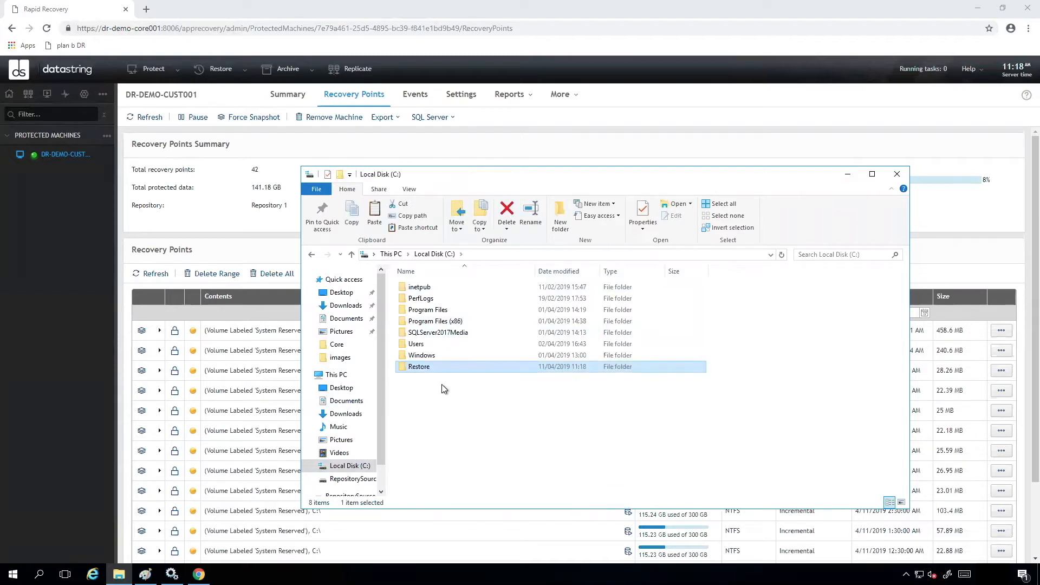
# - Open the Restore folder, check its path, and minimize File Explorer
pyautogui.doubleClick(433, 369)
pyautogui.click(501, 255)
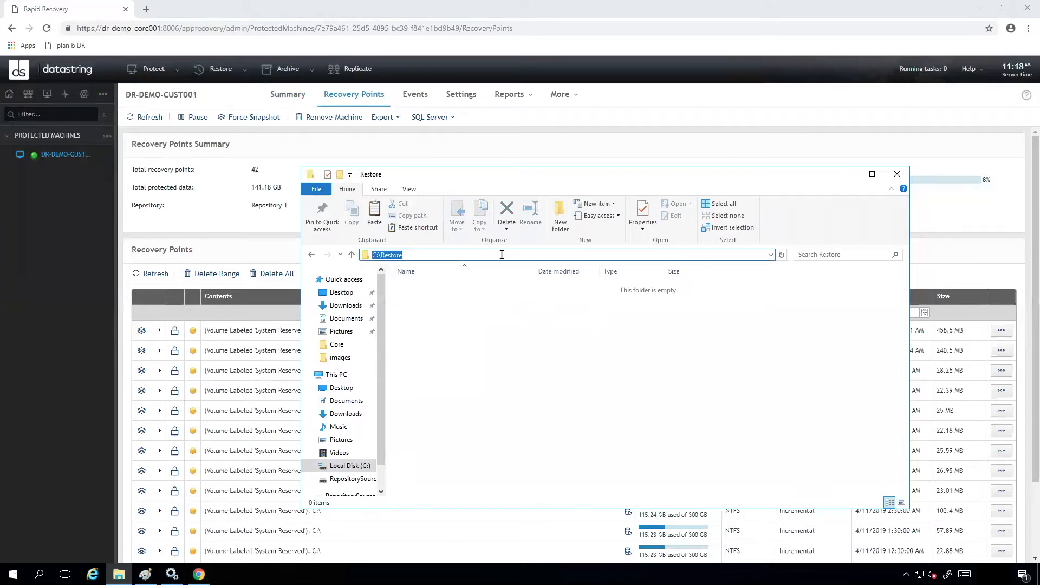
pyautogui.click(847, 174)
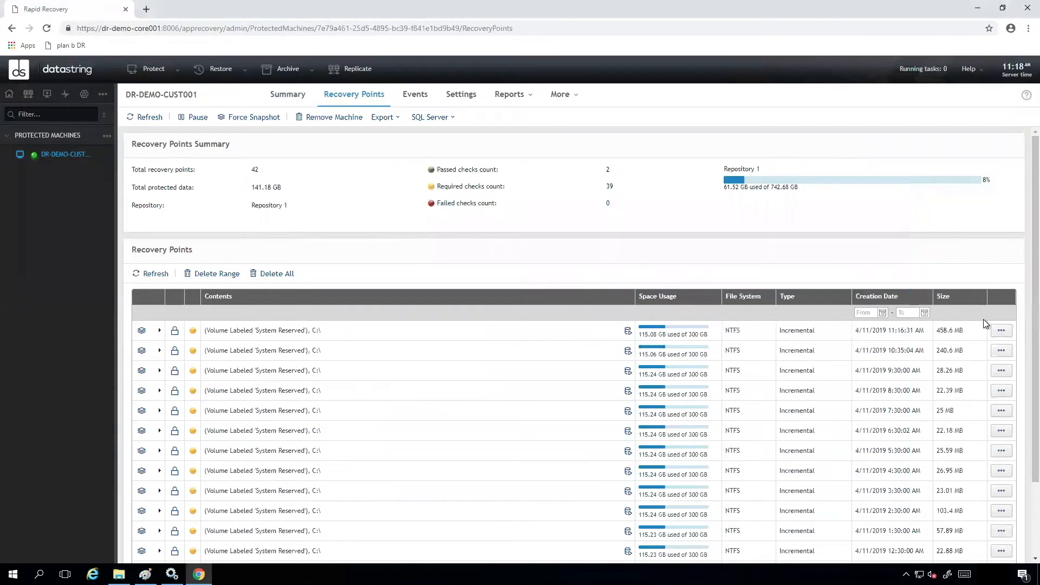
# - Start mounting the newest recovery point, keeping only the C:\ volume selected in the Mount Wizard
pyautogui.click(1001, 331)
pyautogui.click(541, 390)
pyautogui.scroll(-2, 596, 414)
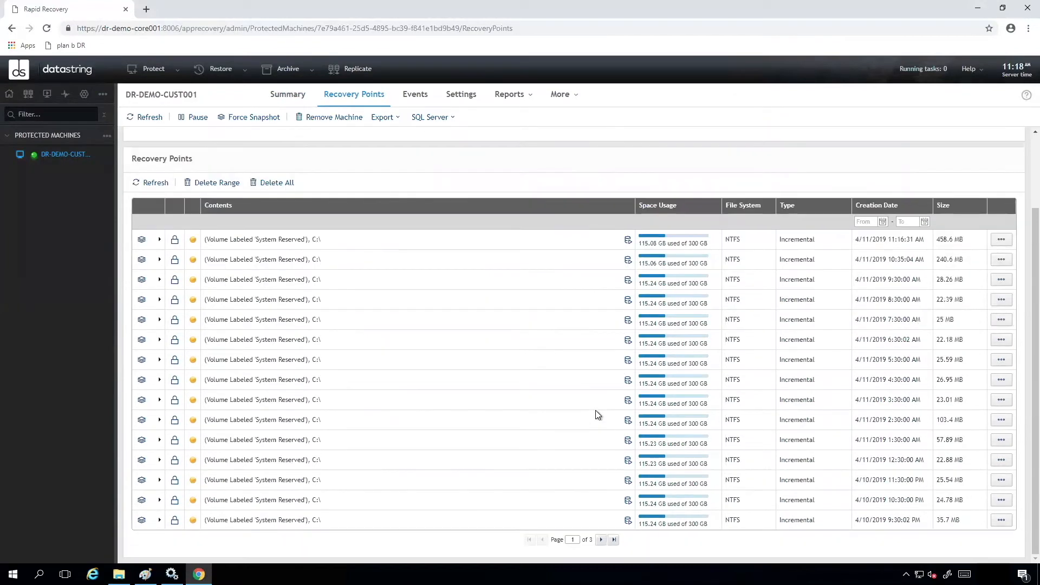
pyautogui.scroll(1, 593, 356)
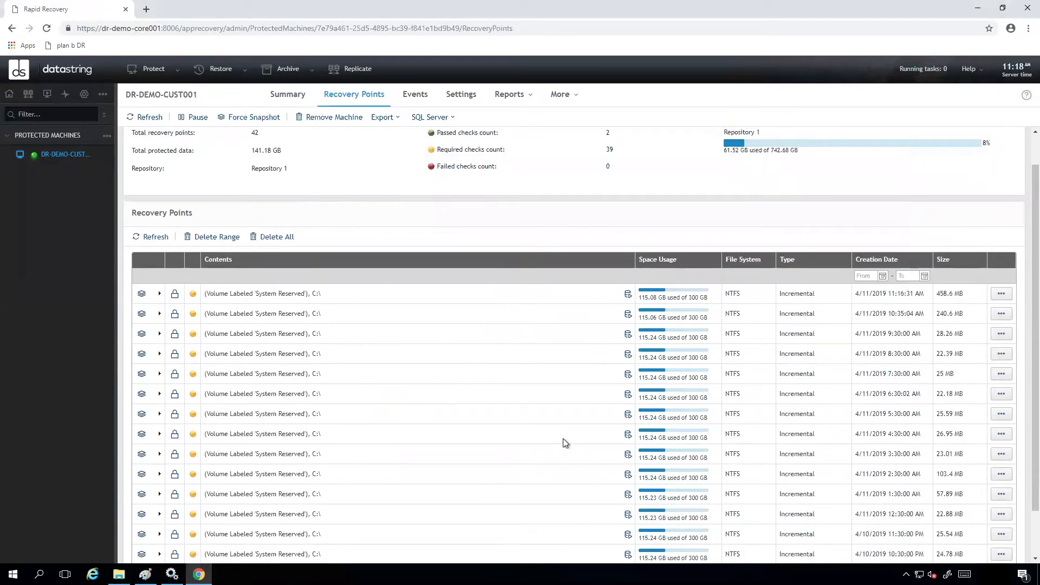
pyautogui.click(1001, 294)
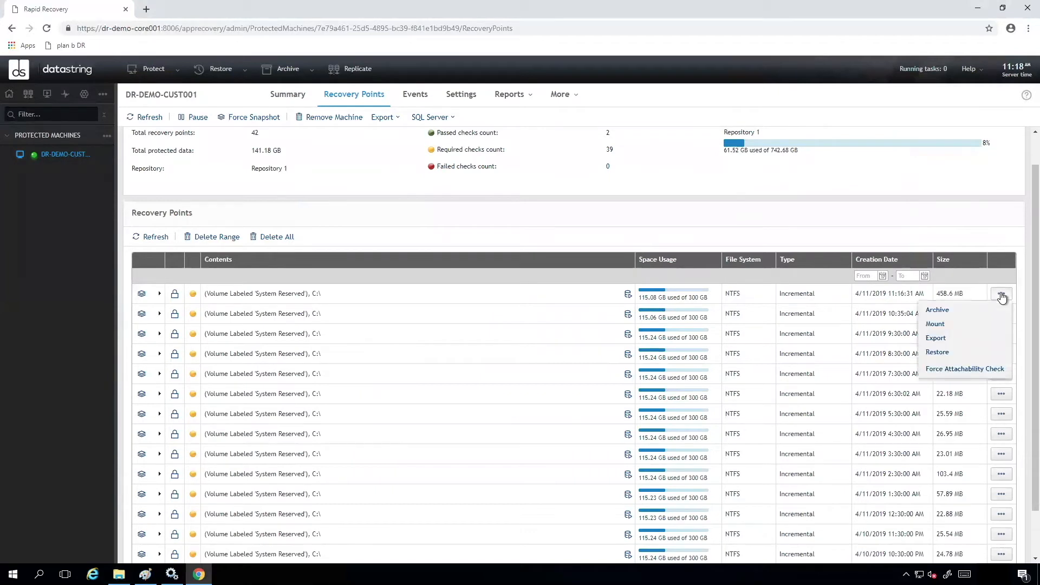
pyautogui.click(944, 323)
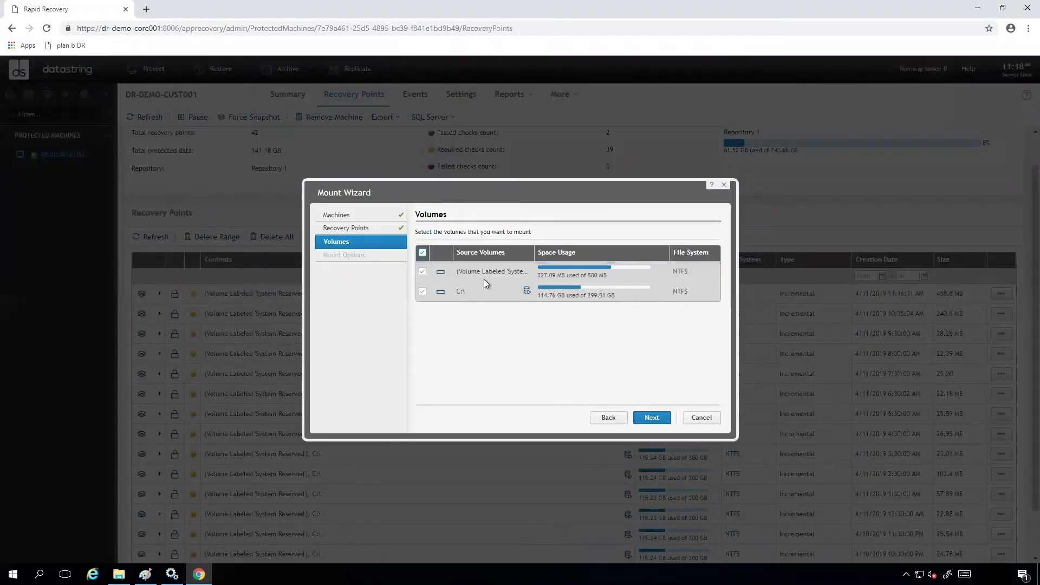
pyautogui.click(423, 273)
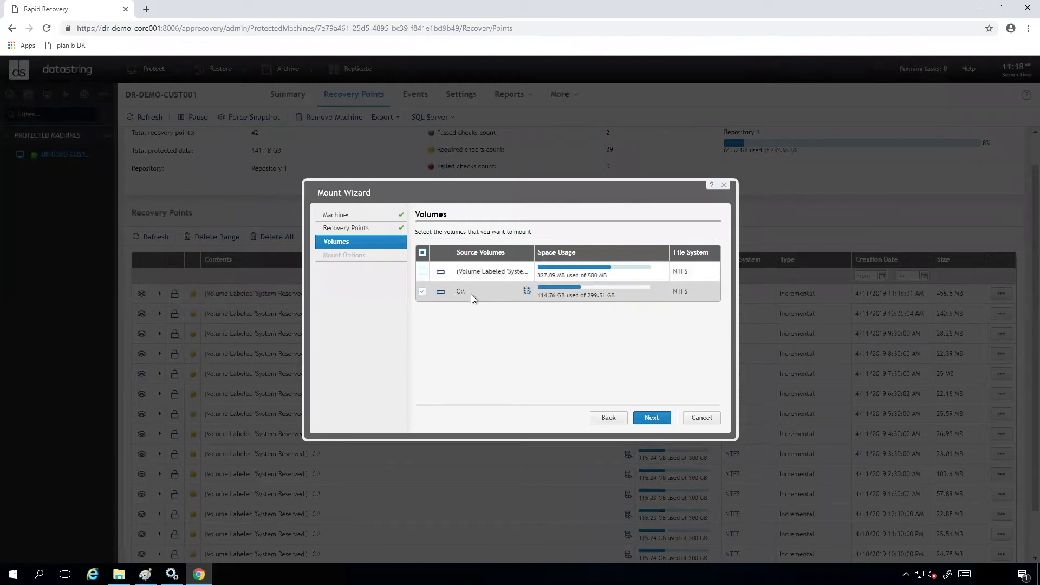
pyautogui.click(655, 421)
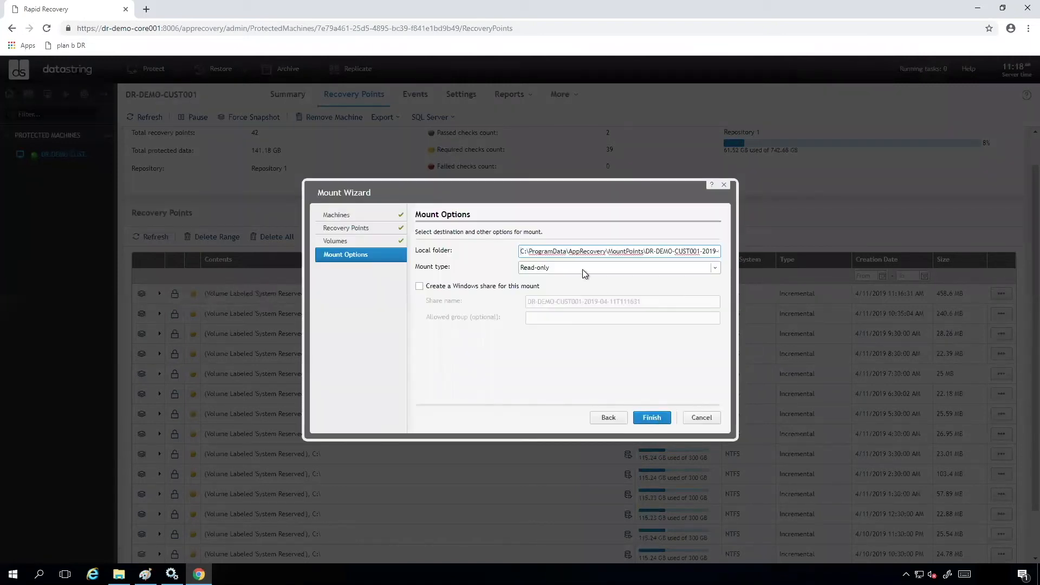
# - Set the mount's local folder to C:\Restore and finish the Mount Wizard
pyautogui.tripleClick(574, 250)
pyautogui.write('C:\\Restore')
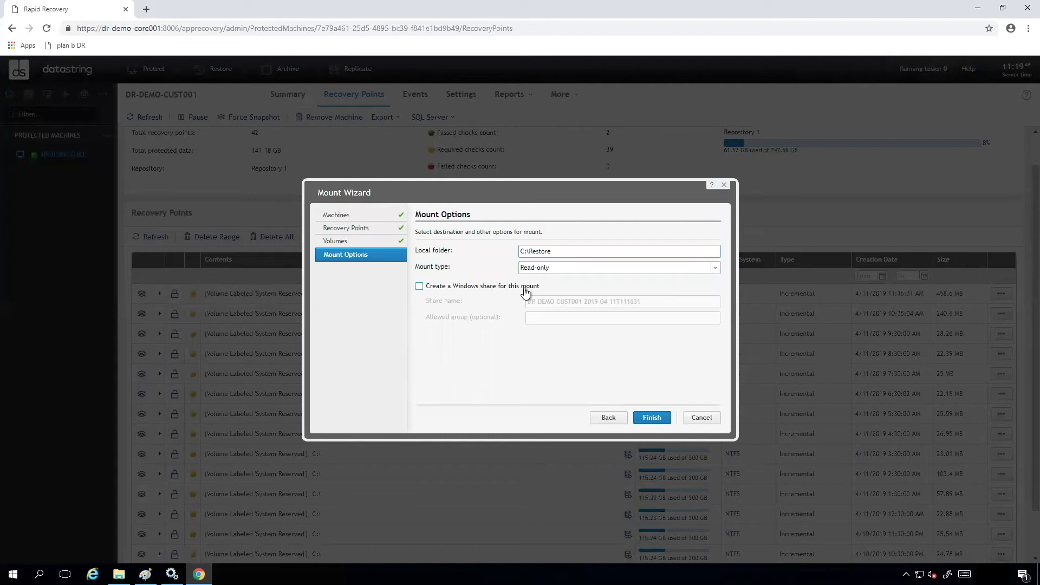
pyautogui.click(653, 418)
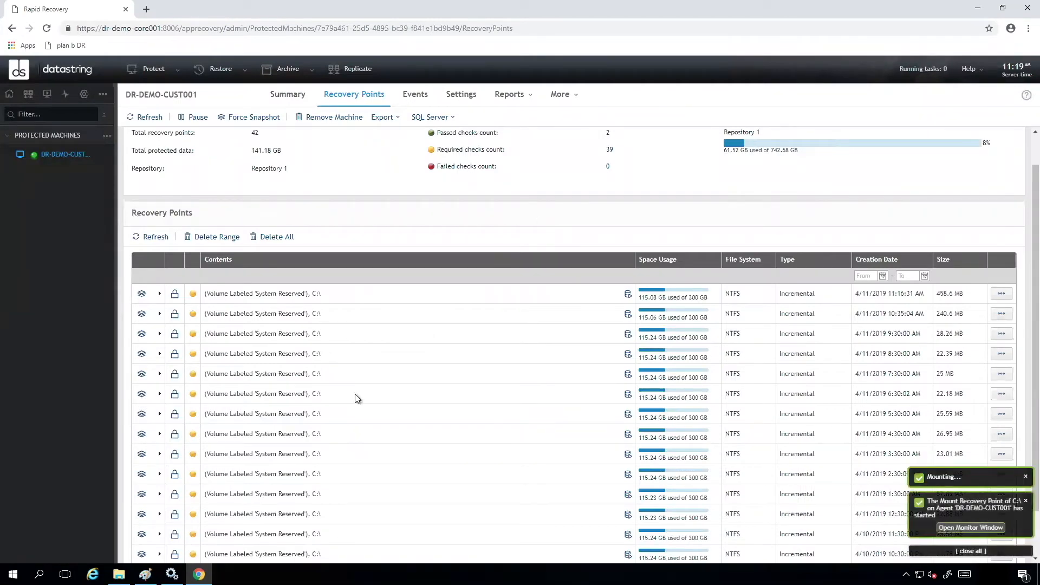
# - Open the test file in the mounted volume's Protect Me folder under C:\Restore, then close Notepad
pyautogui.click(118, 574)
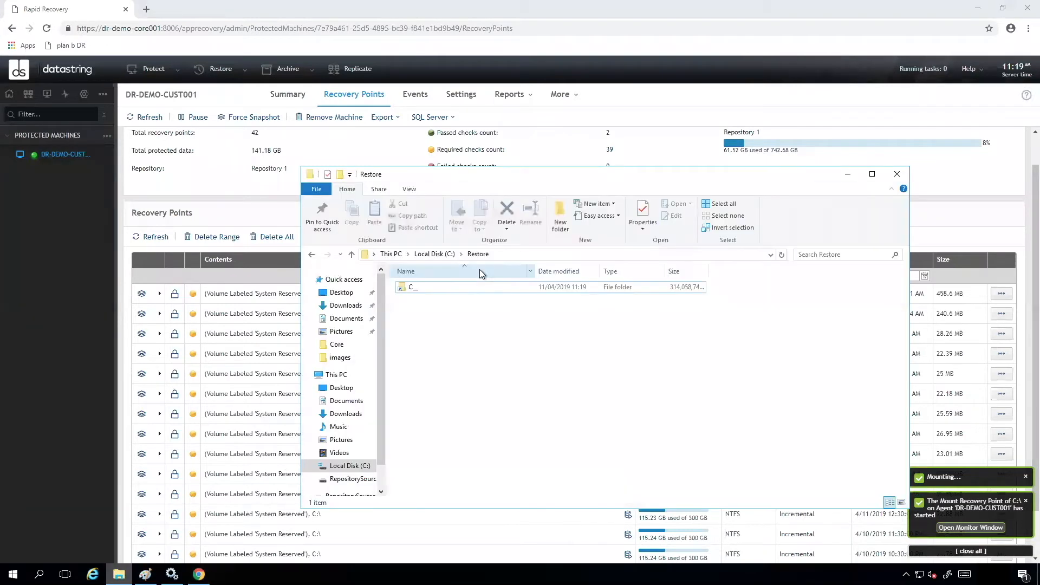
pyautogui.doubleClick(439, 293)
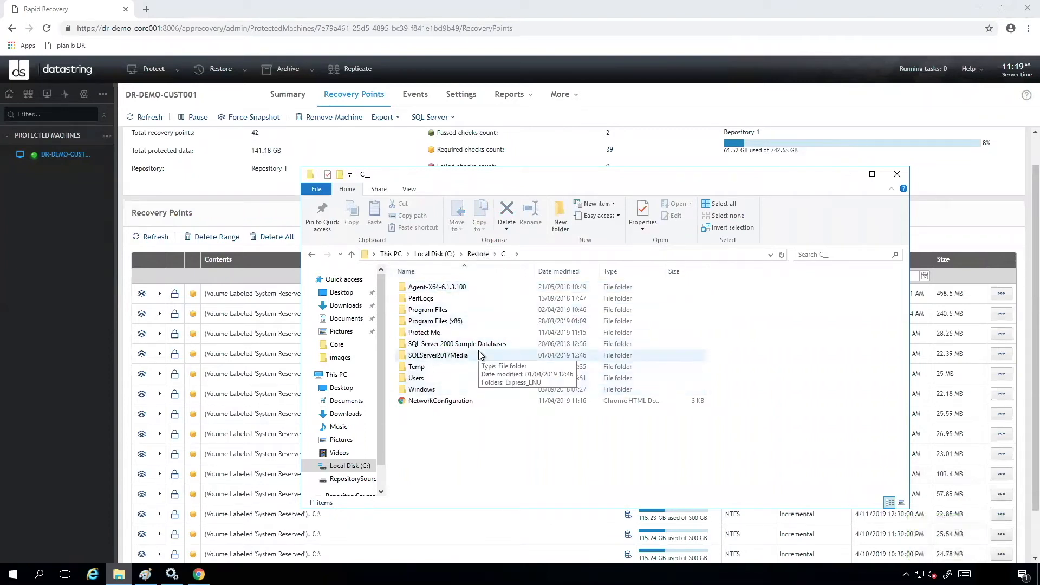
pyautogui.doubleClick(425, 332)
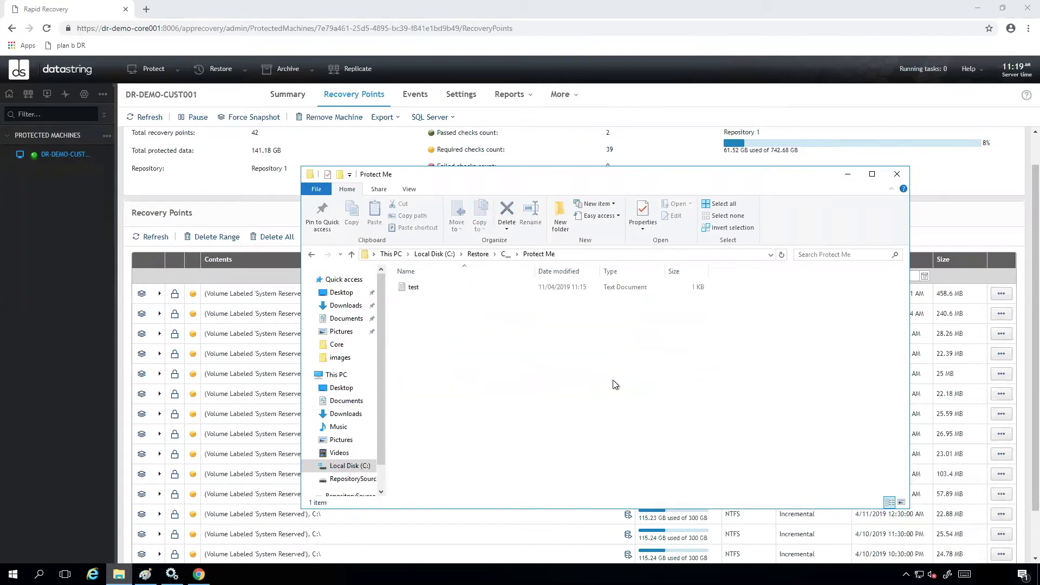
pyautogui.doubleClick(410, 287)
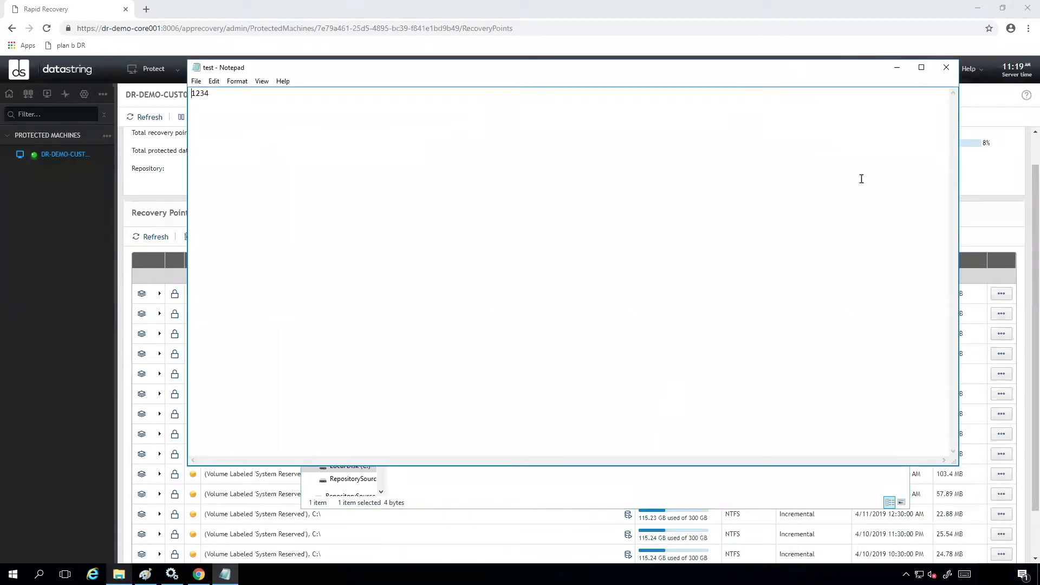
pyautogui.click(946, 67)
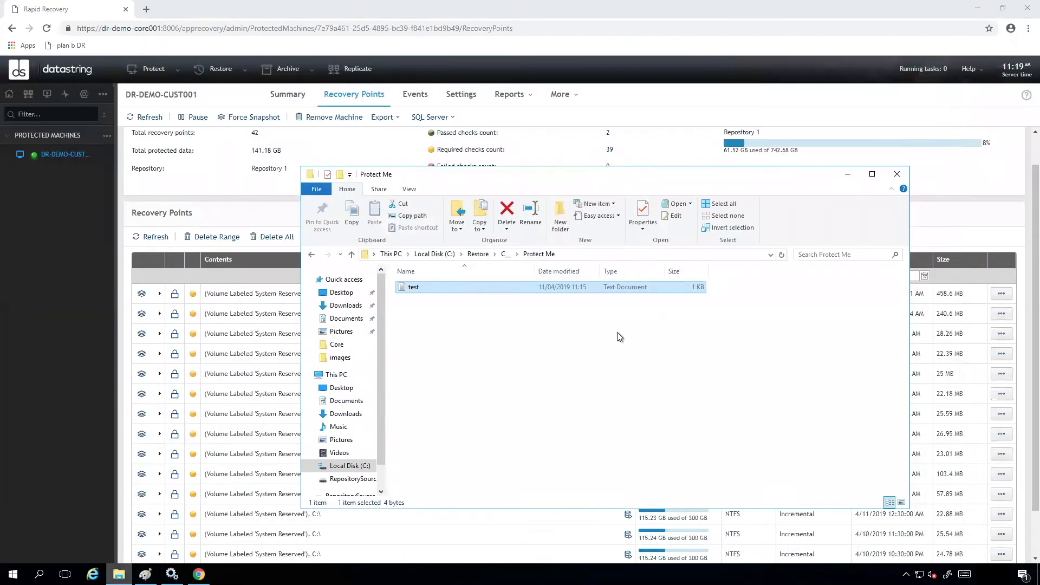
# - Go back to the mounted C_ folder in Restore and minimize File Explorer
pyautogui.click(473, 254)
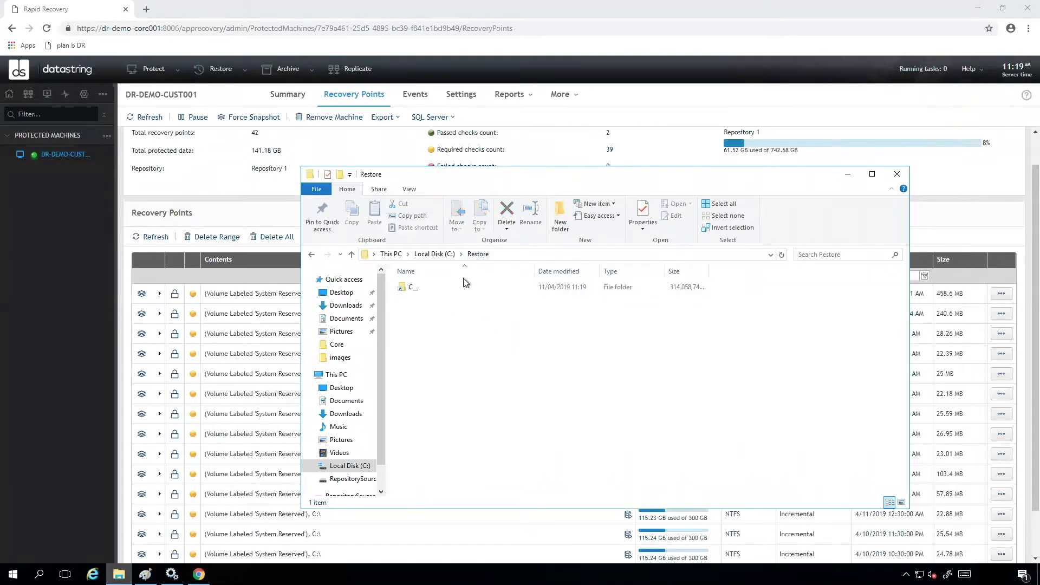
pyautogui.doubleClick(414, 288)
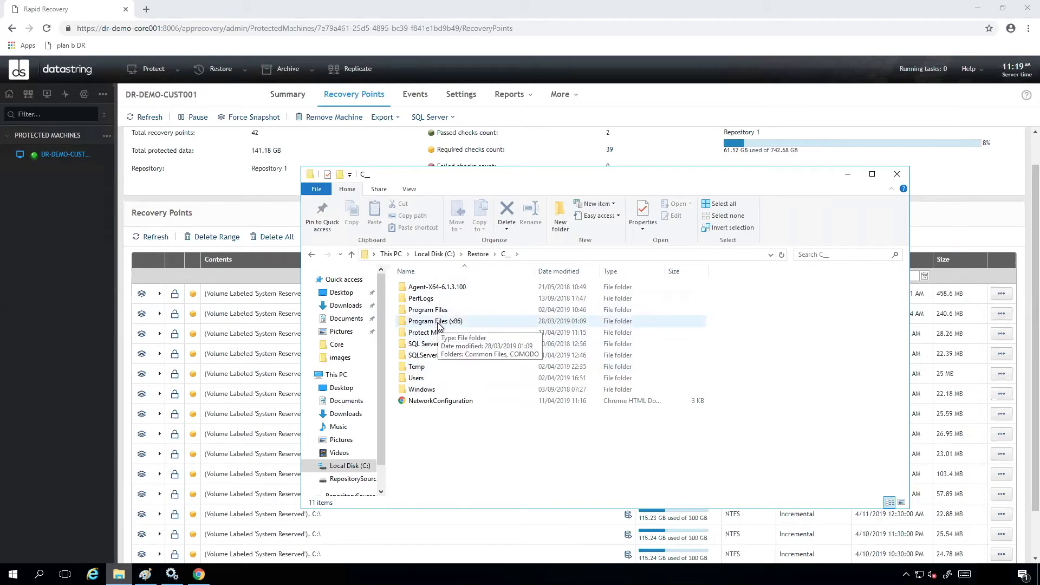
pyautogui.click(848, 174)
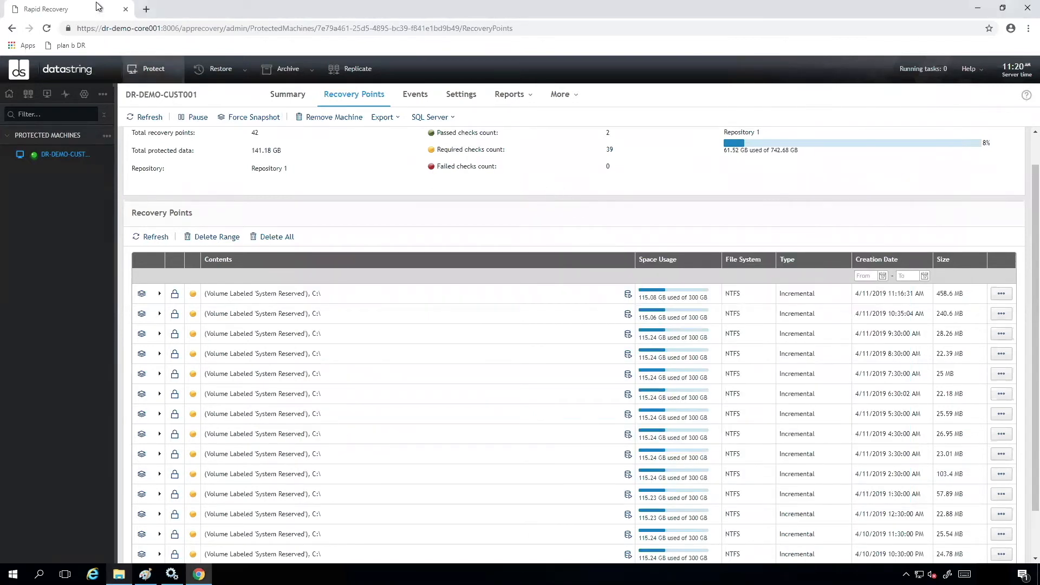
# - Leave full screen and, on DR-Demo-Core002, open DR-DEMO-CUST001's replicated recovery points
pyautogui.click(230, 6)
pyautogui.click(251, 46)
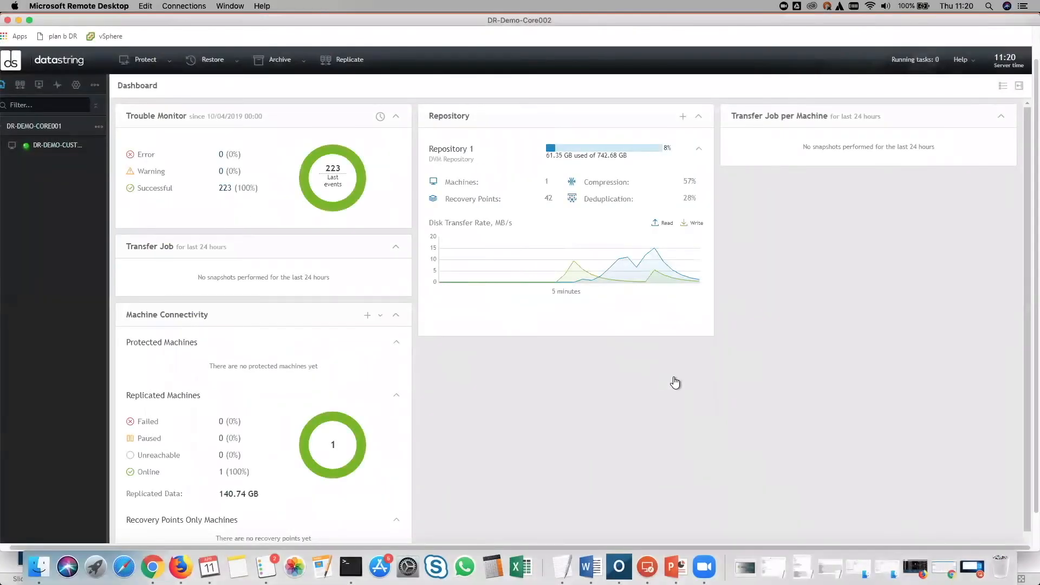
pyautogui.click(54, 146)
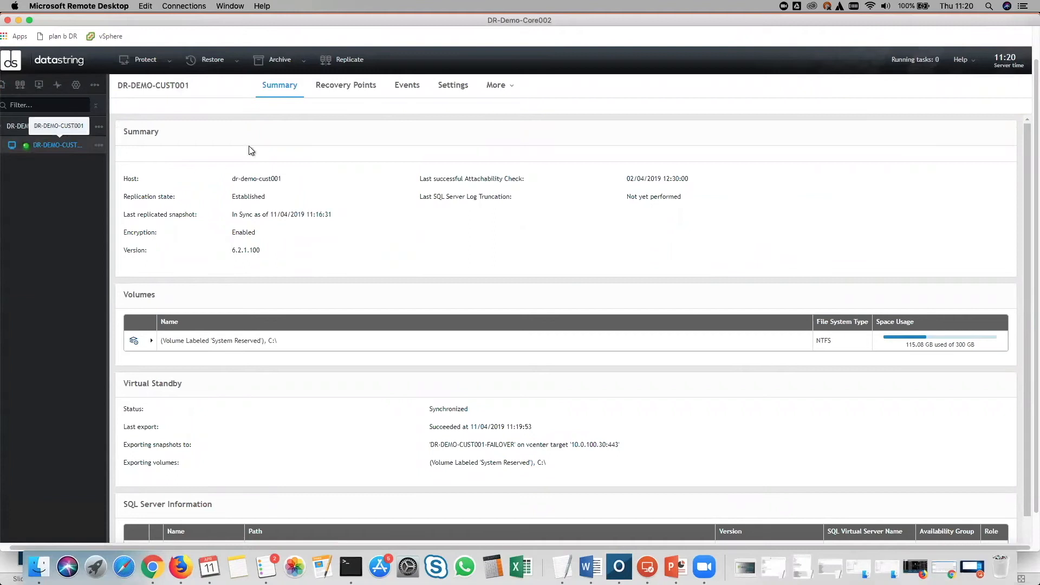
pyautogui.click(352, 88)
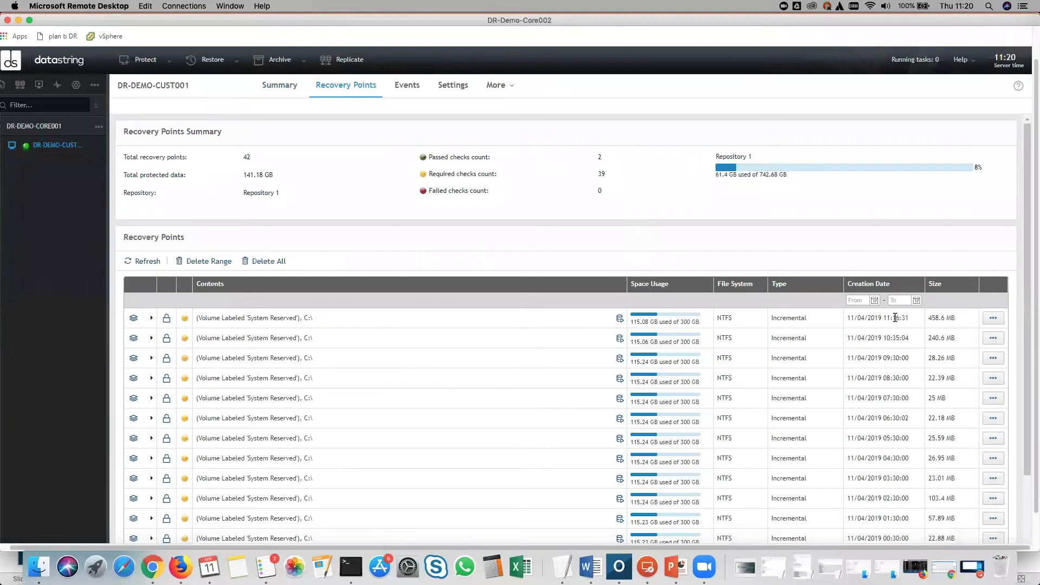
# - Return to full screen and create a new folder named Restore on Local Disk (C:)
pyautogui.click(220, 7)
pyautogui.click(239, 44)
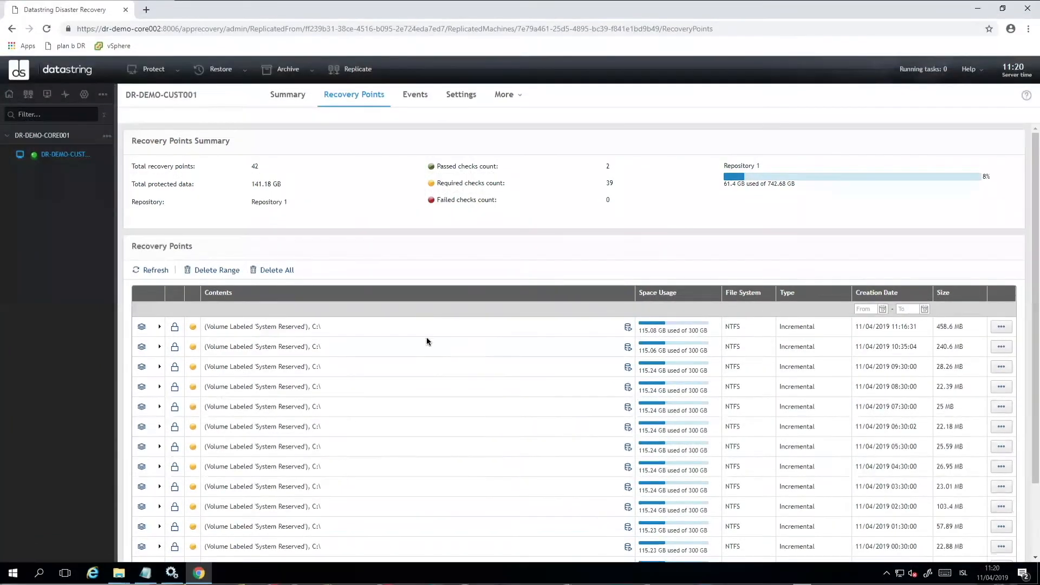
pyautogui.scroll(-2, 425, 350)
pyautogui.scroll(1, 141, 515)
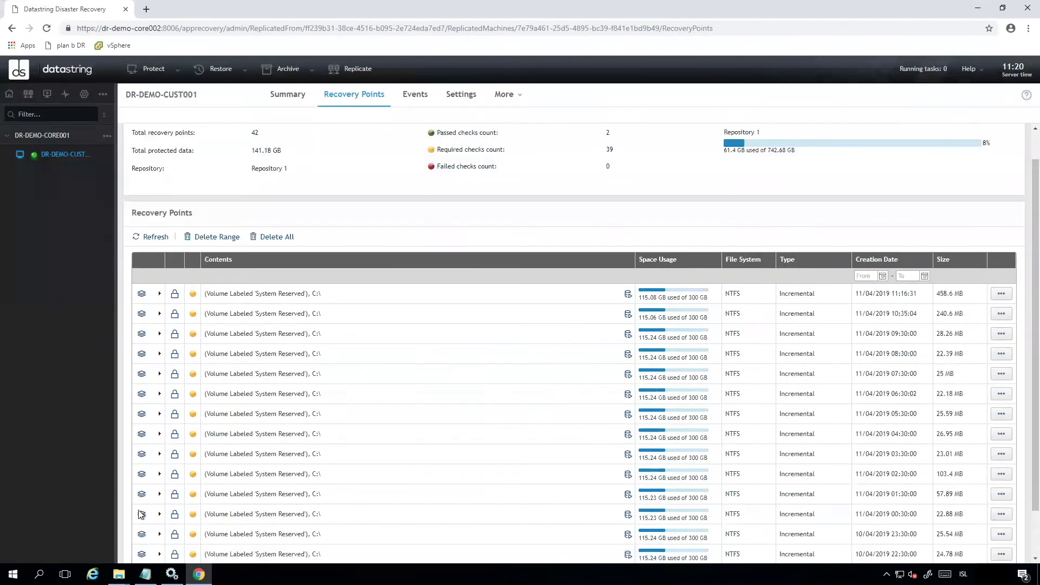
pyautogui.moveTo(119, 573)
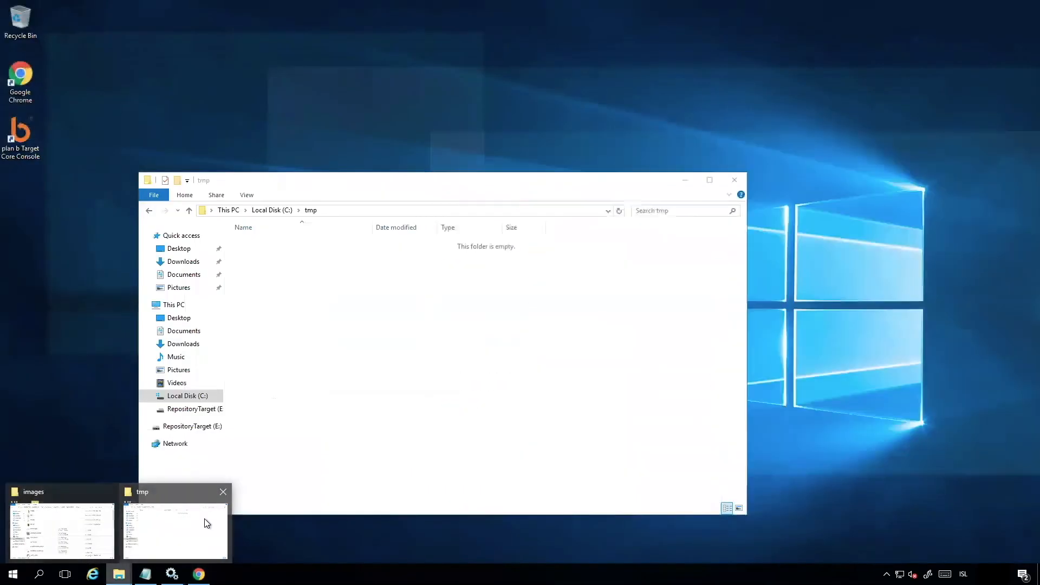
pyautogui.click(204, 520)
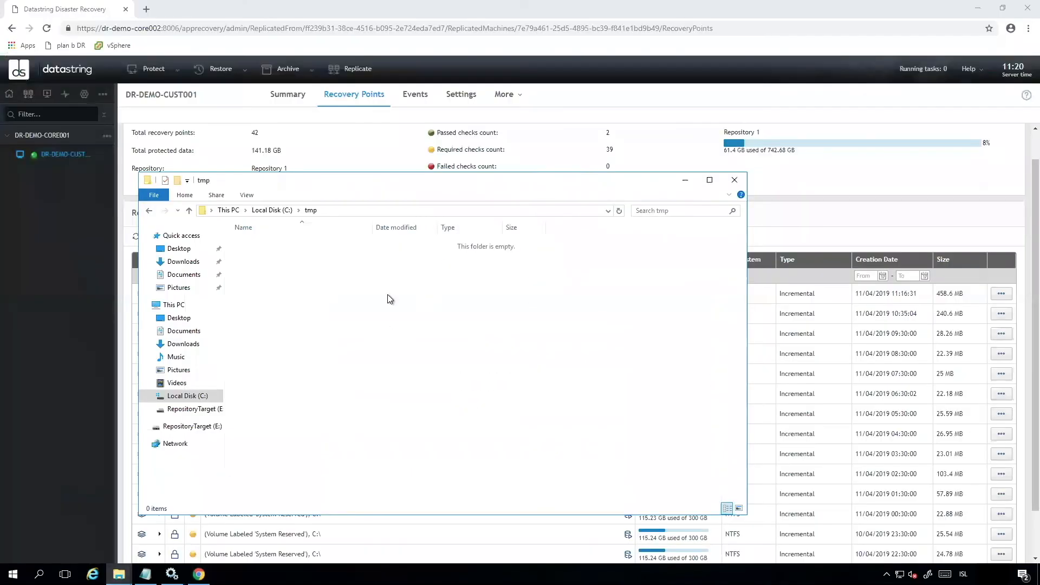
pyautogui.click(191, 395)
pyautogui.rightClick(288, 405)
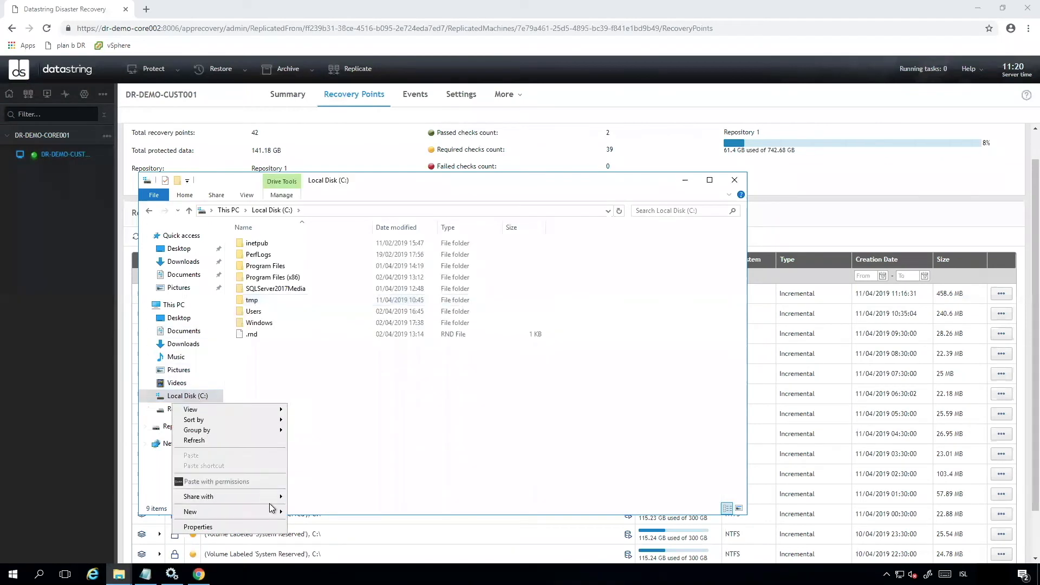
pyautogui.moveTo(269, 513)
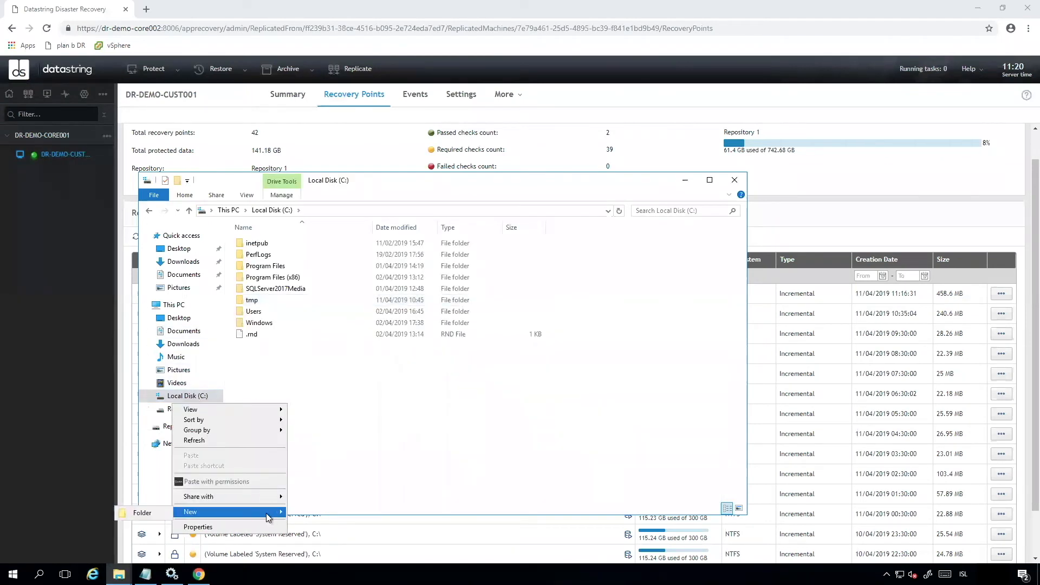
pyautogui.click(154, 512)
pyautogui.write('Restore')
pyautogui.press('Return')
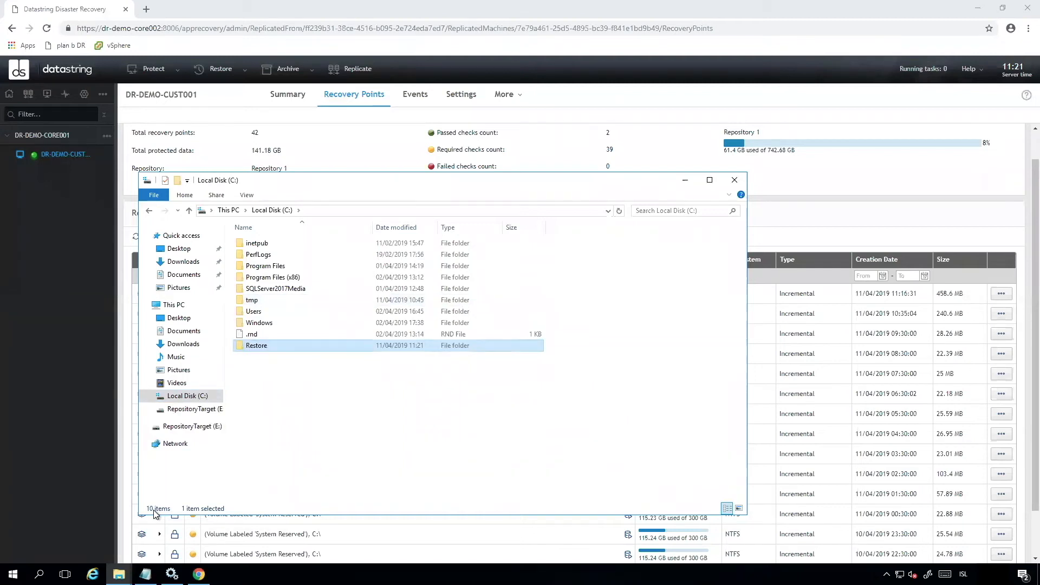
# - Open the Restore folder, copy its path C:\Restore, and minimize File Explorer
pyautogui.doubleClick(272, 346)
pyautogui.click(360, 208)
pyautogui.hotkey('ctrl', 'c')
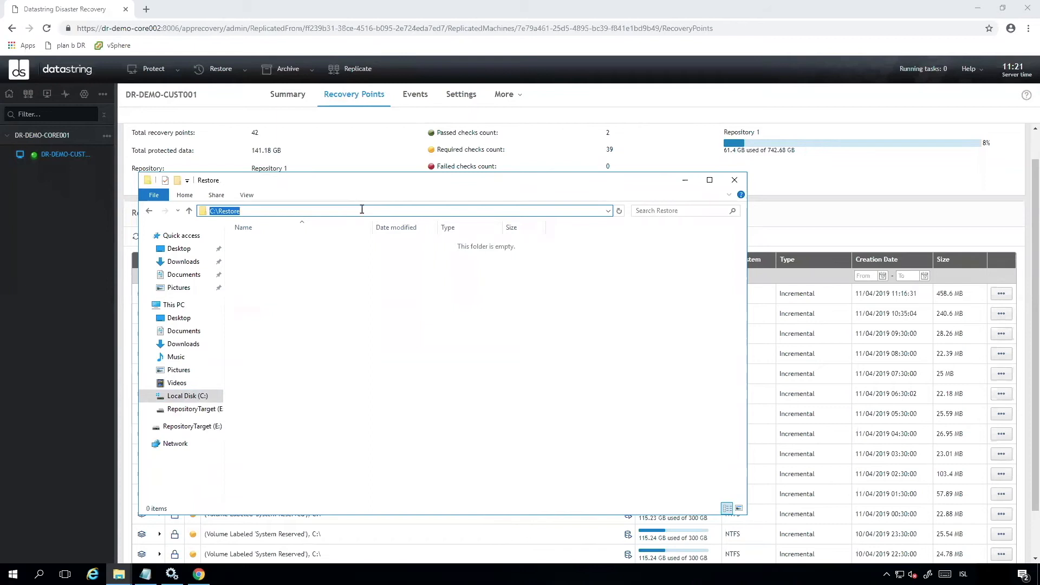
pyautogui.click(684, 181)
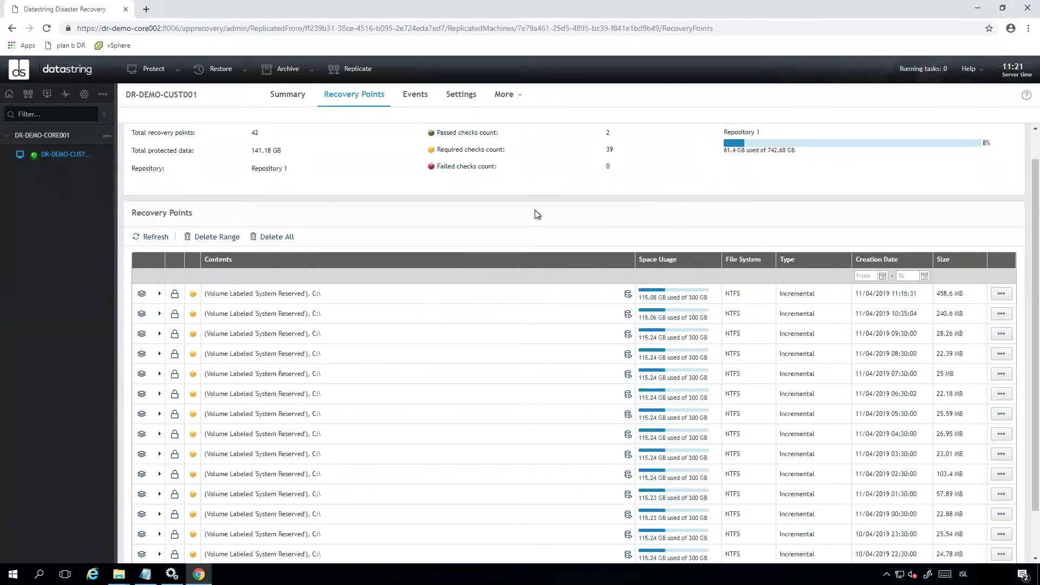
# - Mount the newest recovery point's C:\ volume only, excluding System Reserved, to the pasted local folder C:\Restore
pyautogui.scroll(1, 542, 196)
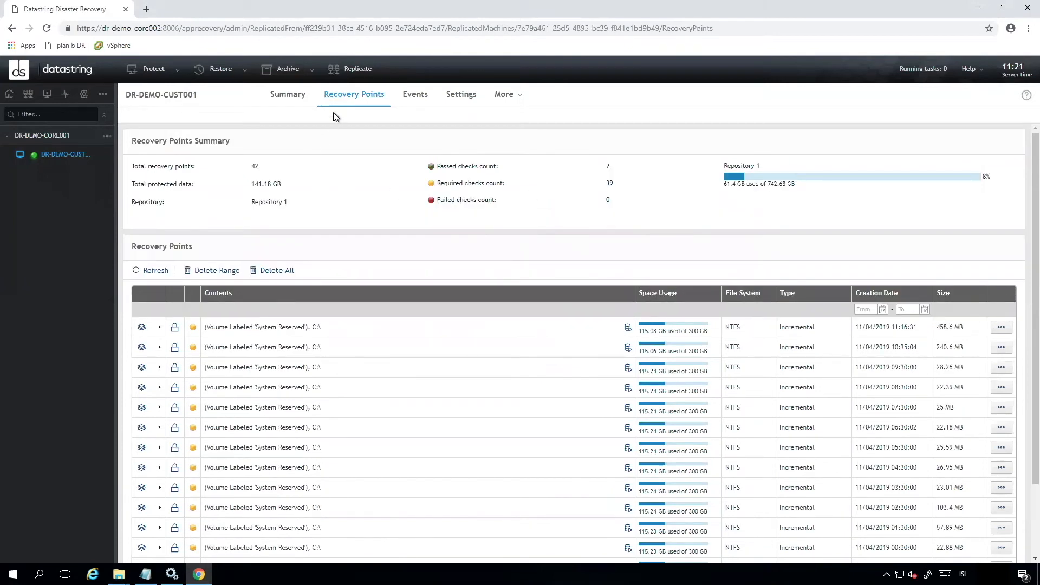
pyautogui.click(1000, 327)
pyautogui.click(956, 341)
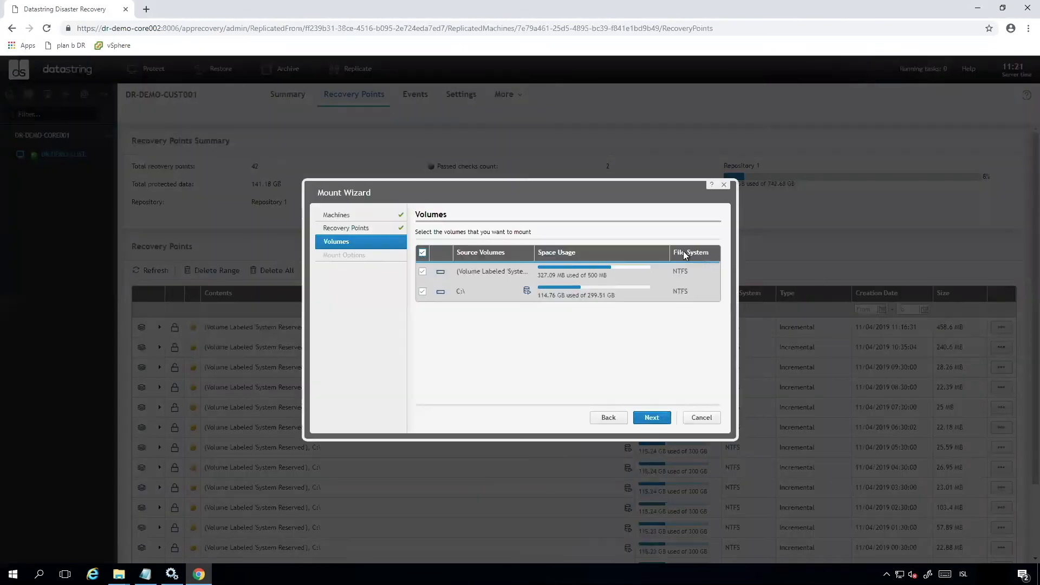
pyautogui.click(423, 272)
pyautogui.click(650, 417)
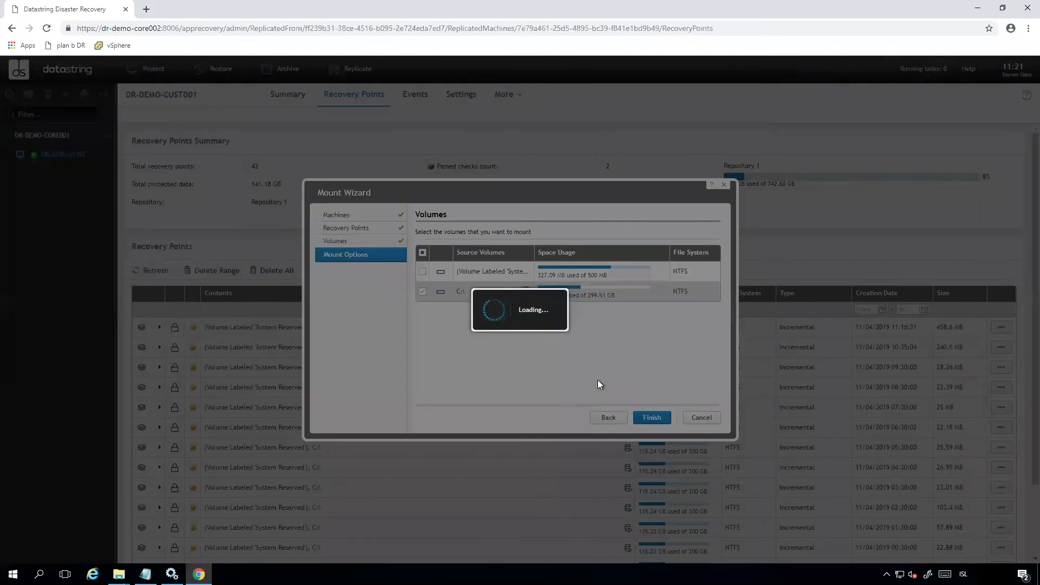
pyautogui.tripleClick(554, 253)
pyautogui.hotkey('ctrl', 'v')
pyautogui.click(653, 416)
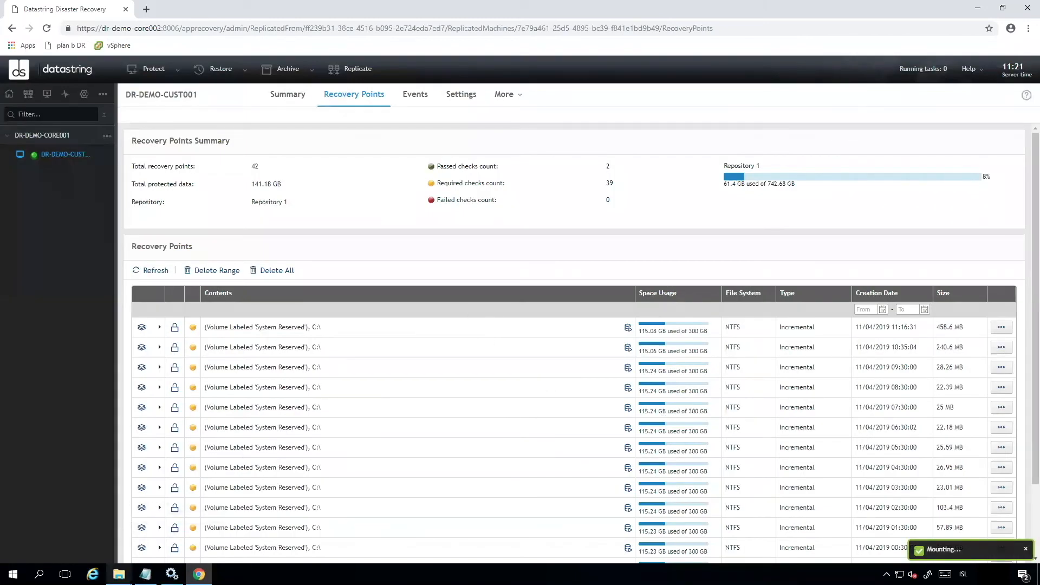
# - Open the test file in the mounted C_ volume's Protect Me folder under C:\Restore, then close Notepad
pyautogui.click(126, 560)
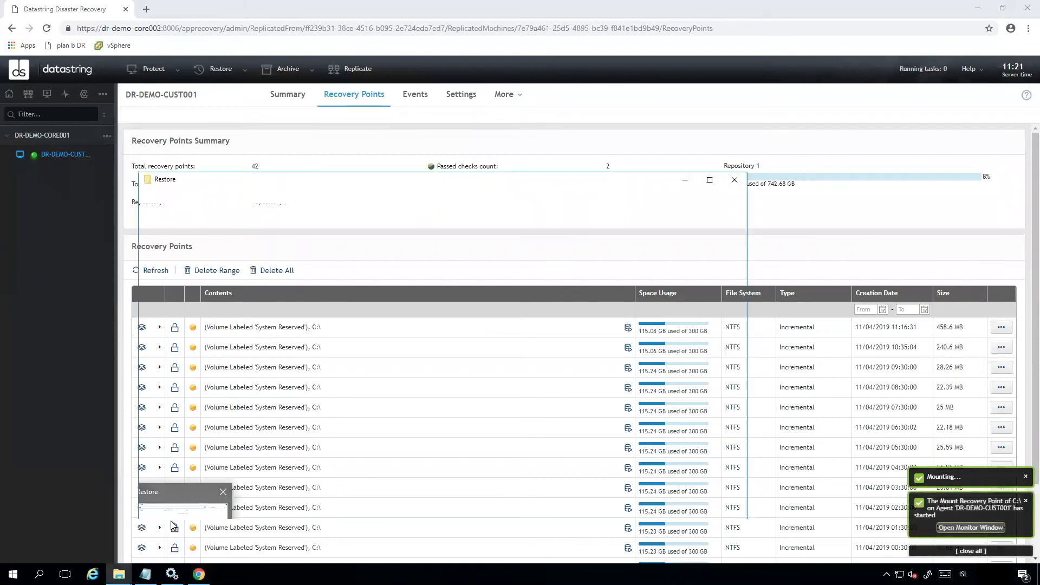
pyautogui.doubleClick(268, 242)
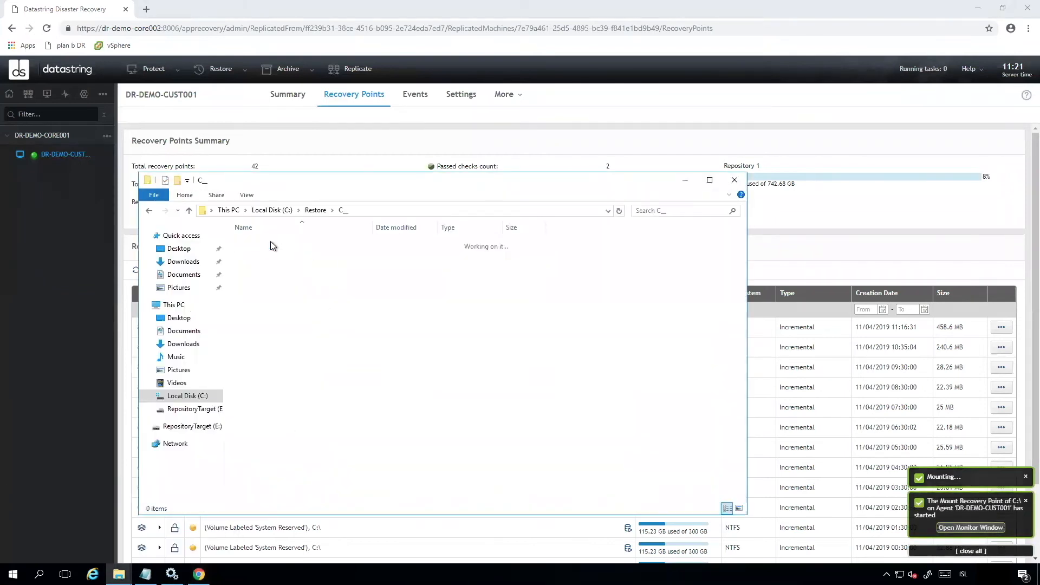
pyautogui.doubleClick(284, 290)
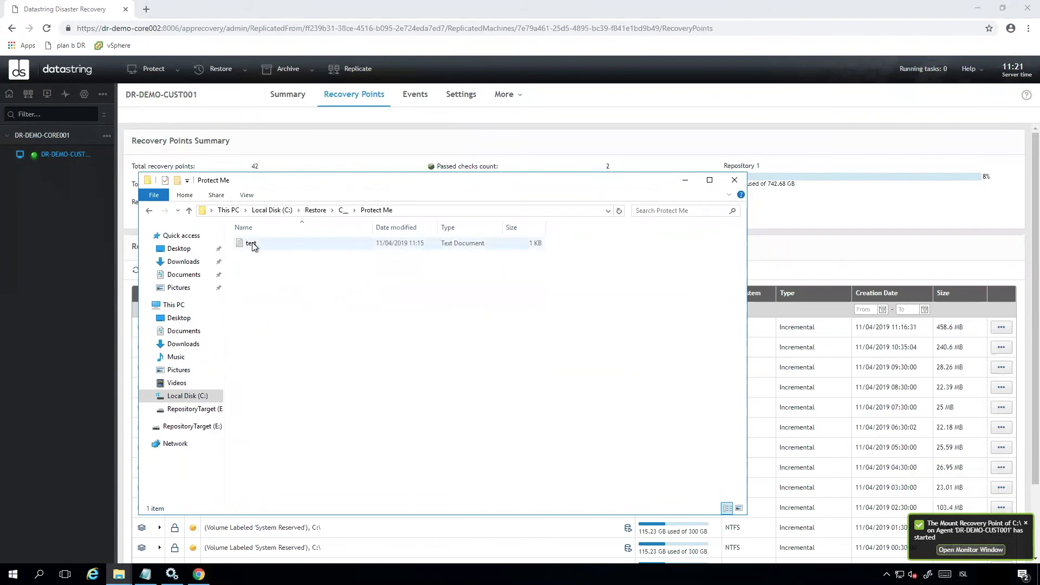
pyautogui.doubleClick(251, 243)
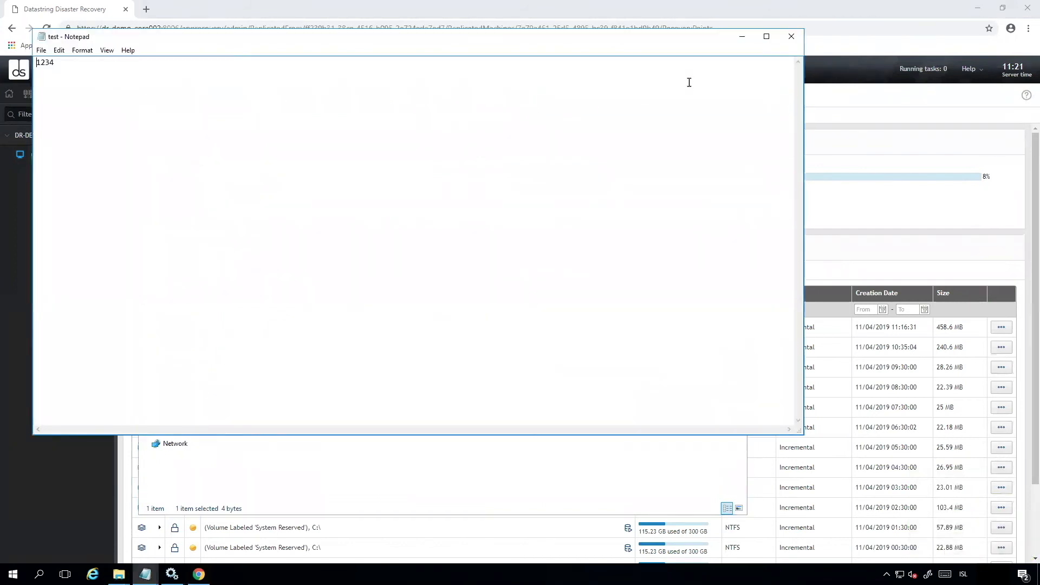
pyautogui.click(791, 36)
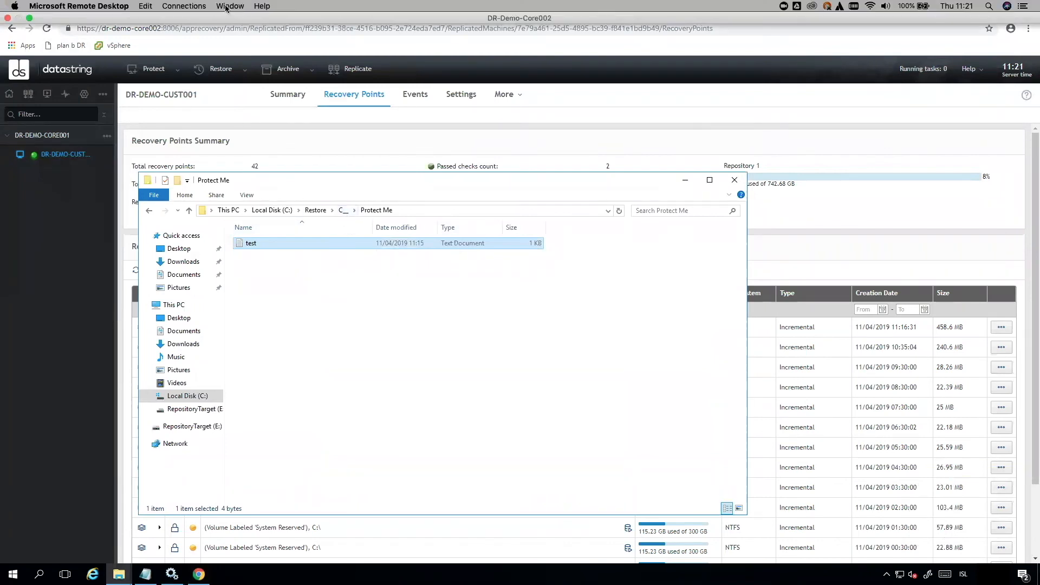
# - Leave full screen and open the Virtual Standby page to check DR-DEMO-CUST001's last export
pyautogui.click(226, 7)
pyautogui.click(244, 47)
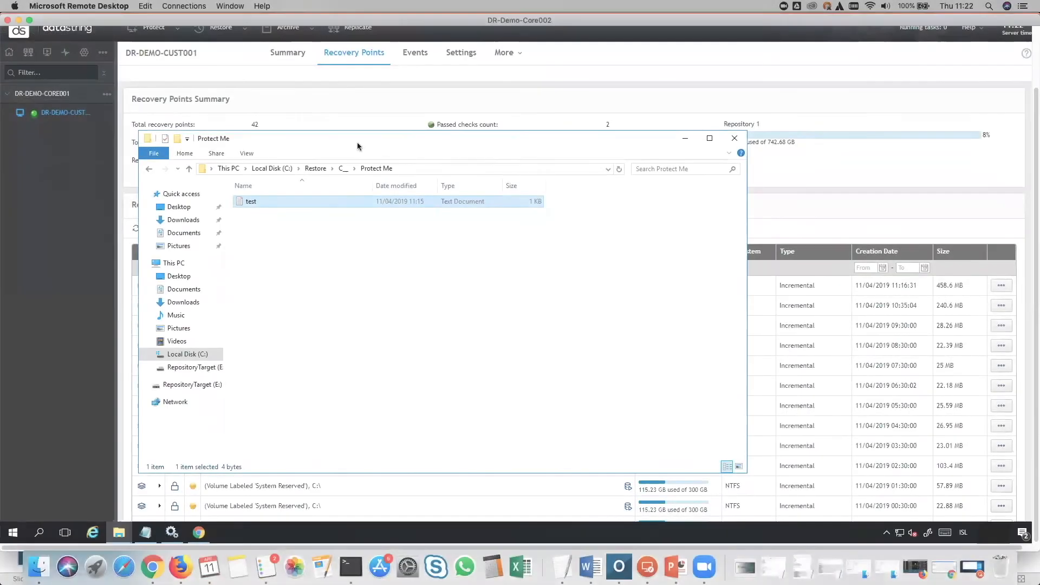
pyautogui.click(48, 57)
pyautogui.click(47, 56)
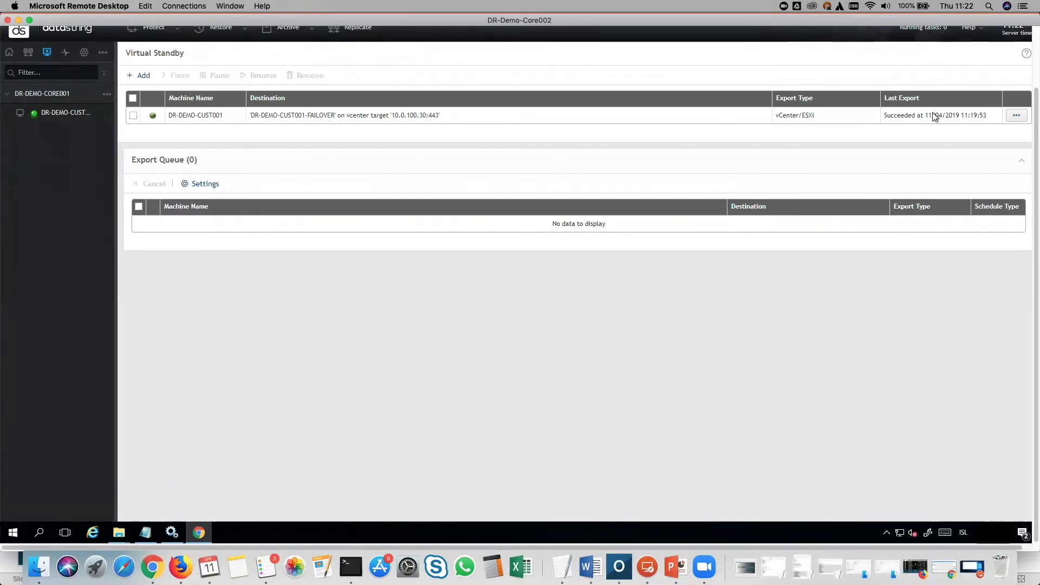
pyautogui.moveTo(817, 115); pyautogui.dragTo(775, 115)
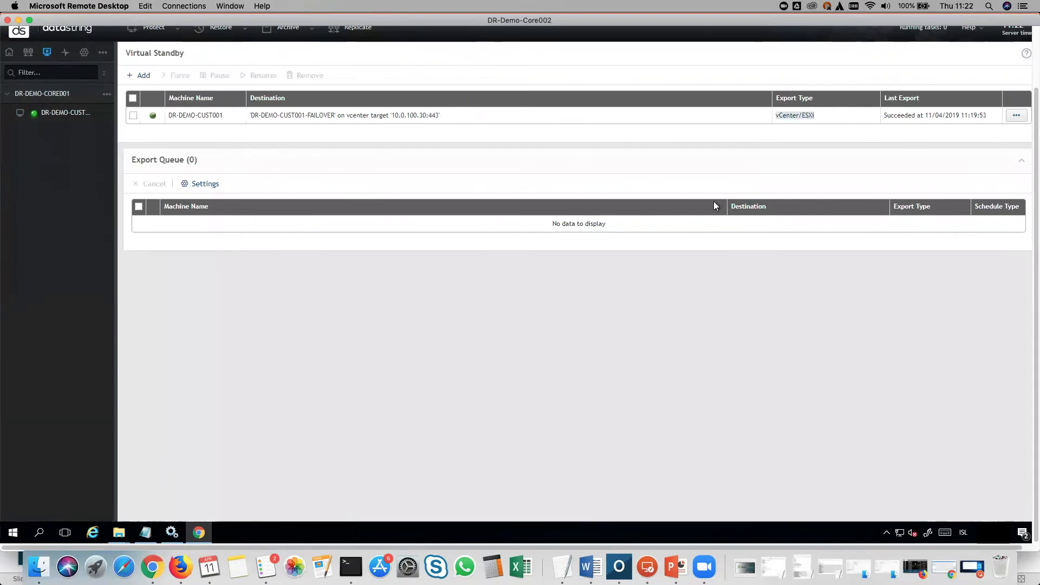
# - Switch to the vSphere Web Client and power on the DR-DEMO-CUST001-FAILOVER VM, accepting the host recommendation
pyautogui.click(632, 172)
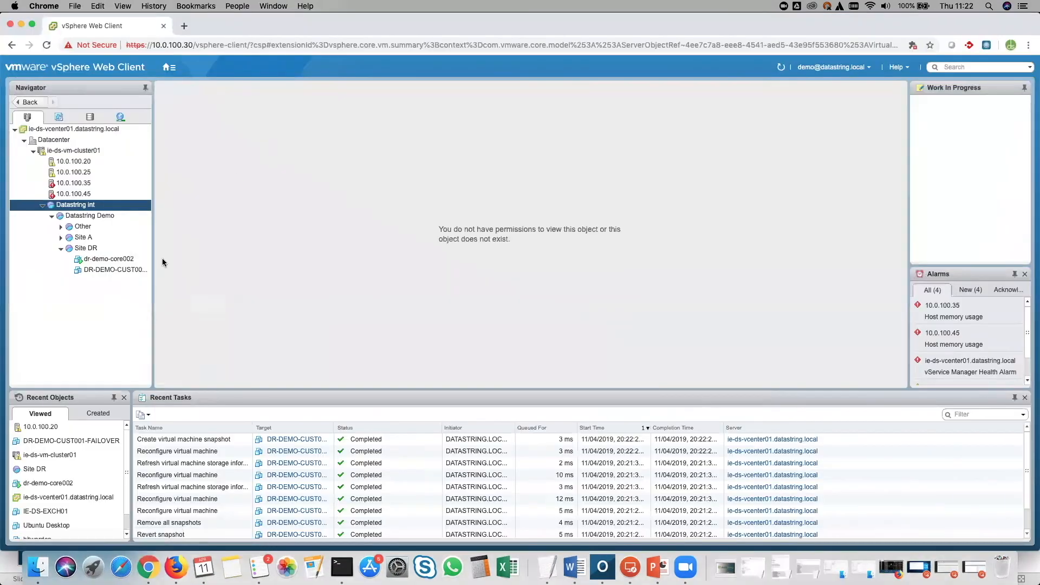
pyautogui.click(109, 270)
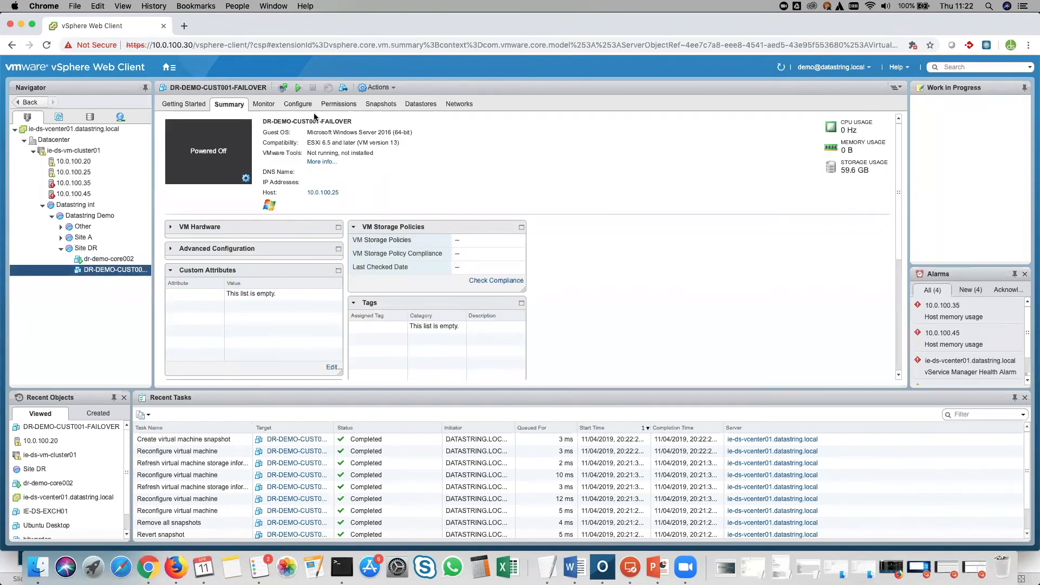
pyautogui.click(299, 90)
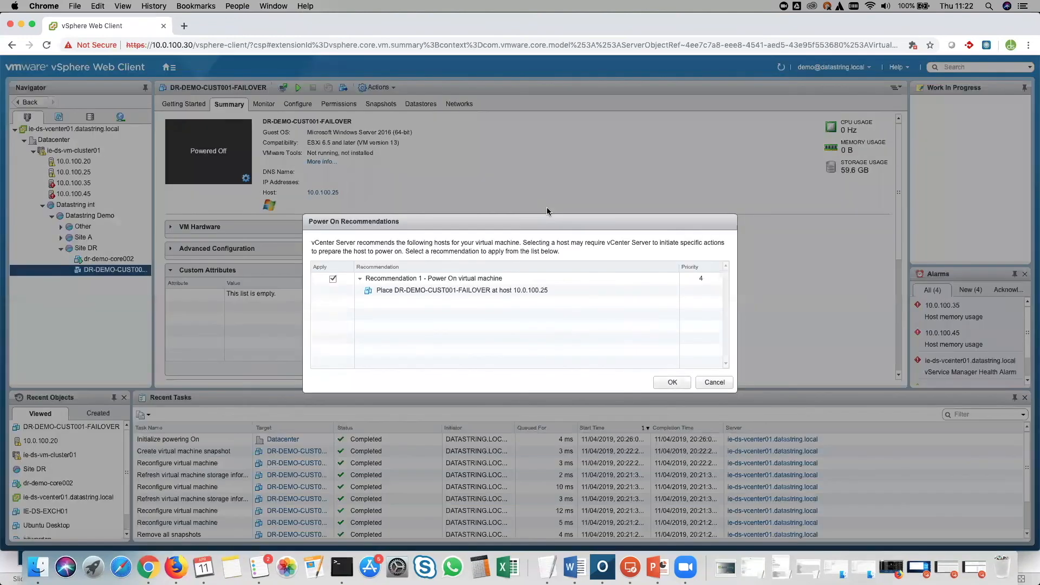
pyautogui.click(672, 382)
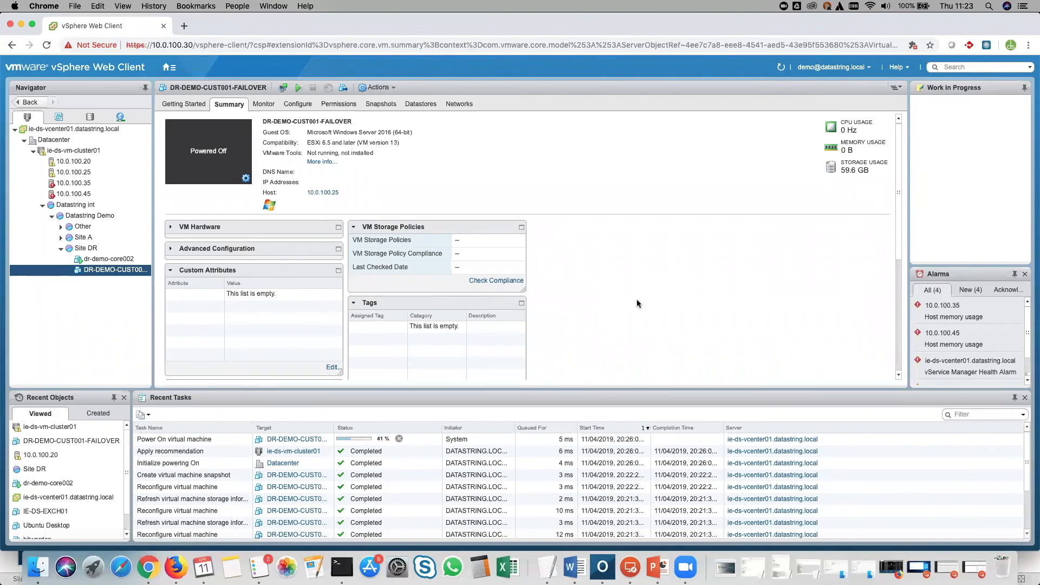
# - Reselect the failover VM and answer its pending ide0:0 device question with OK
pyautogui.click(85, 248)
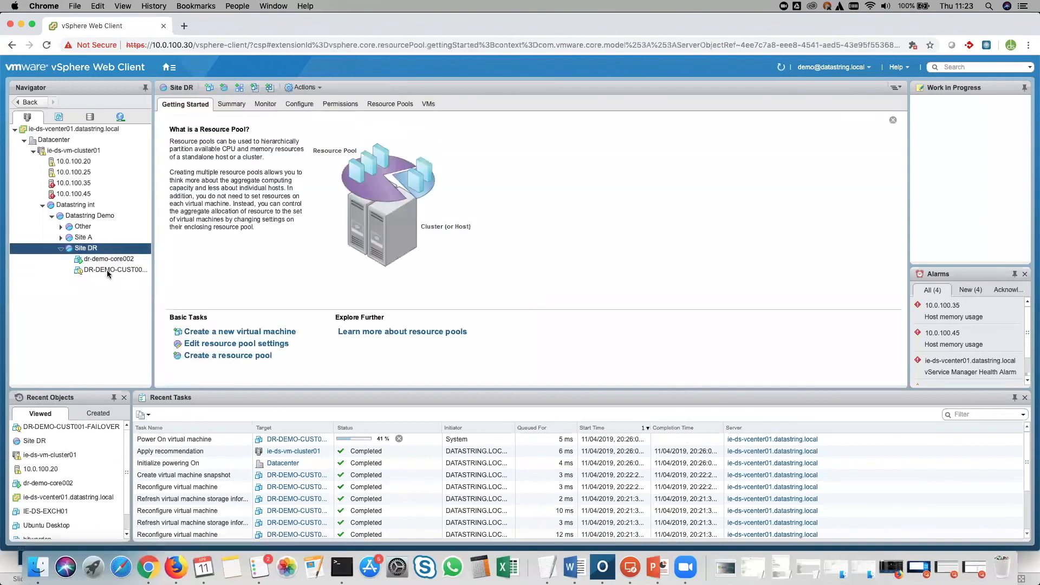
pyautogui.click(106, 270)
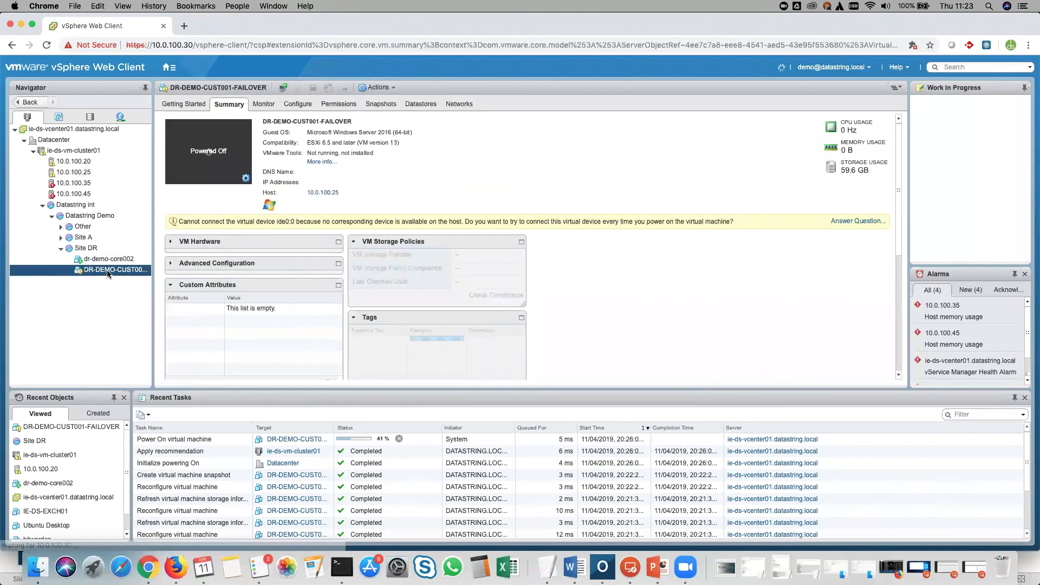
pyautogui.click(858, 221)
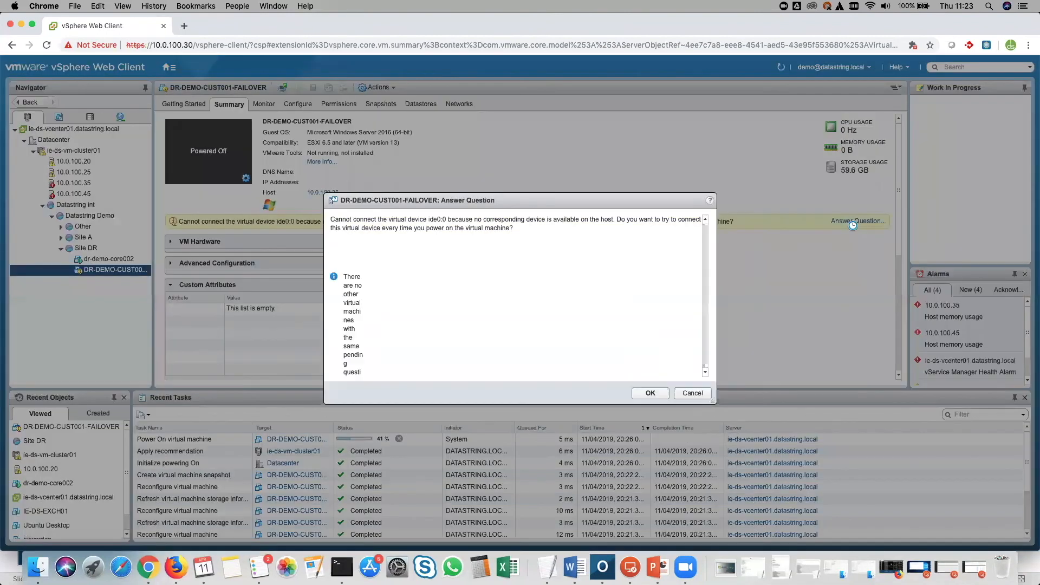
pyautogui.click(641, 392)
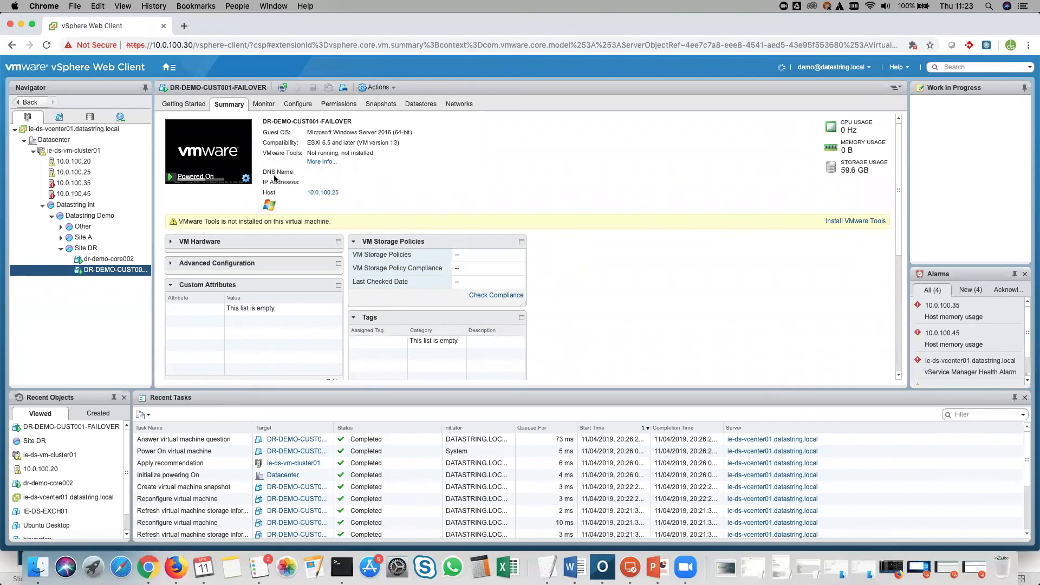
# - Launch the failover VM's web console and send Ctrl+Alt+Delete
pyautogui.click(246, 181)
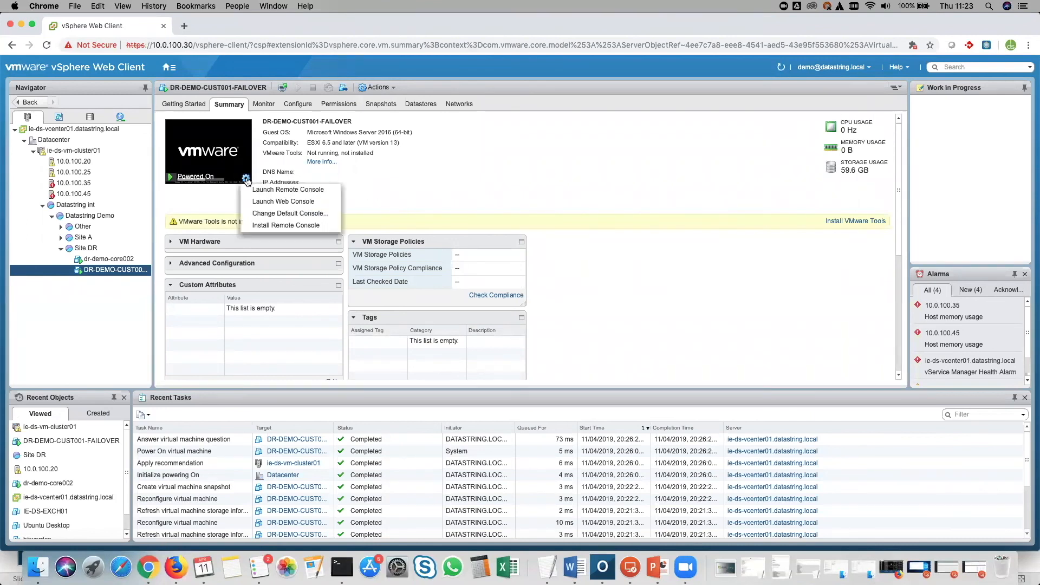
pyautogui.click(262, 199)
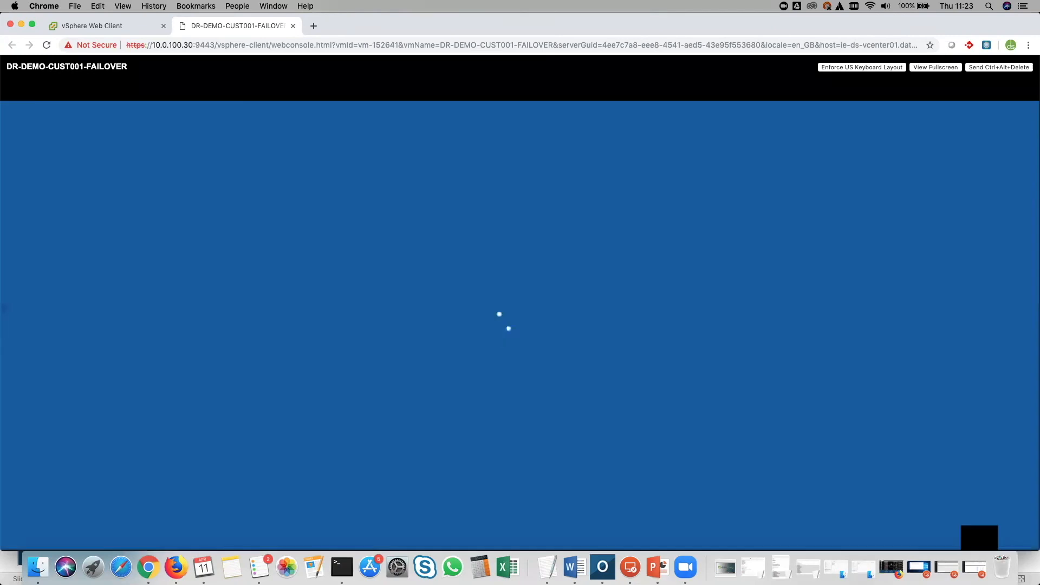
pyautogui.click(987, 68)
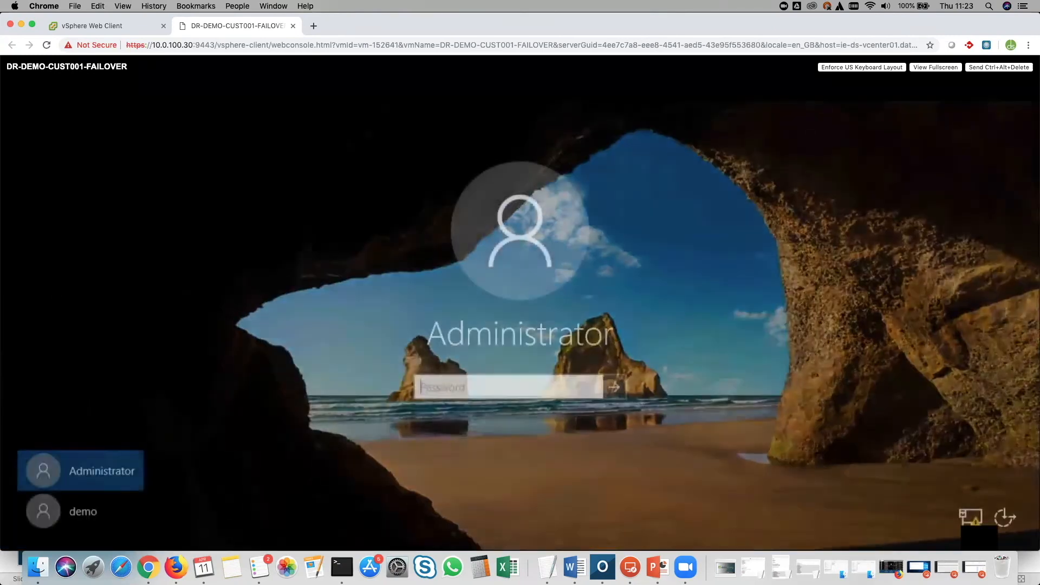
# - Sign in to the VM as the demo user with the account password
pyautogui.click(81, 511)
pyautogui.write('•••••••••')
pyautogui.press('Return')
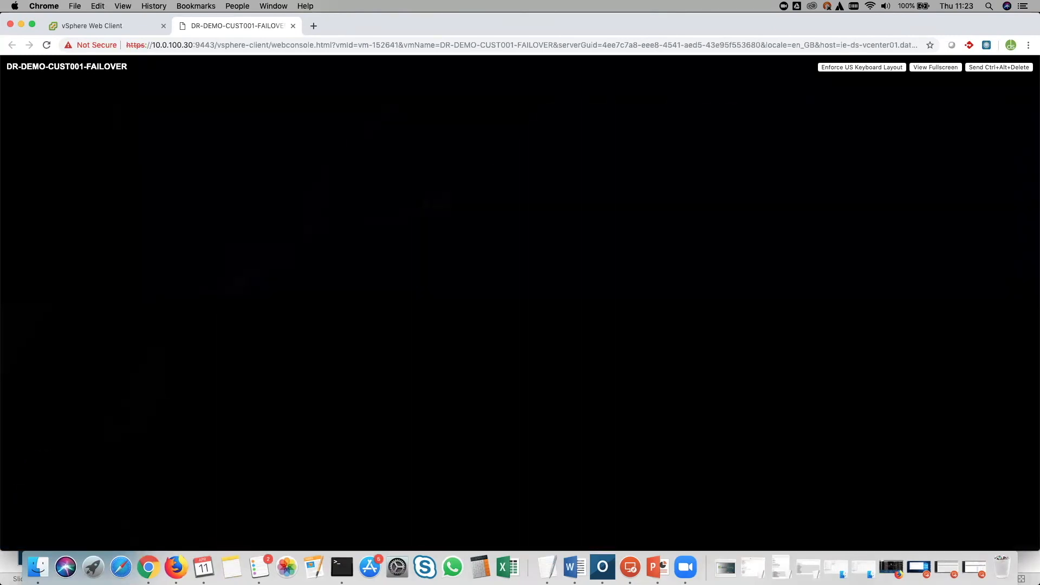
# - Open the test file in Protect Me on the failover VM's Local Disk (C:), then close Notepad
pyautogui.click(576, 417)
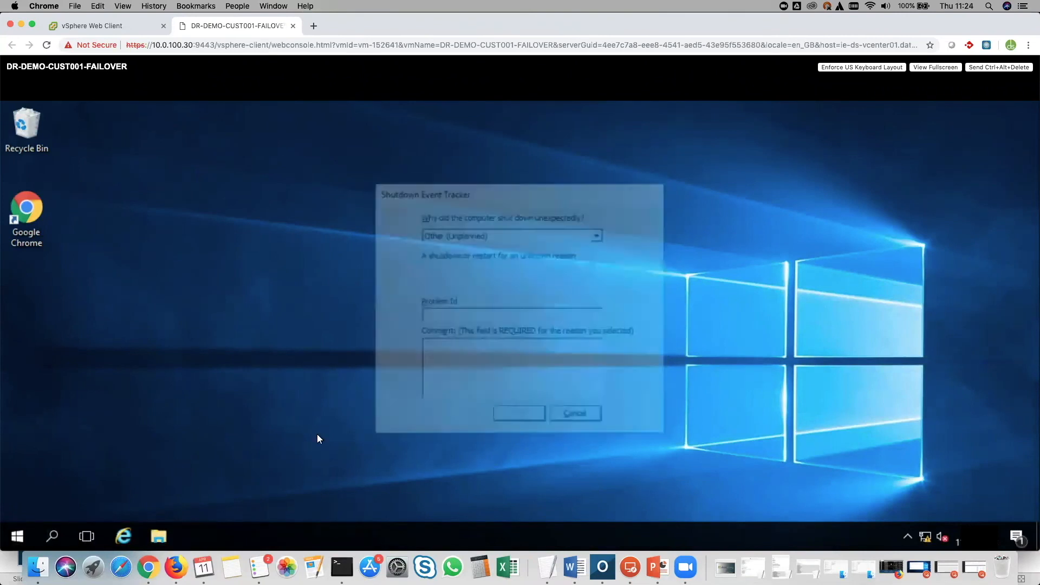
pyautogui.click(155, 537)
pyautogui.click(166, 295)
pyautogui.click(184, 417)
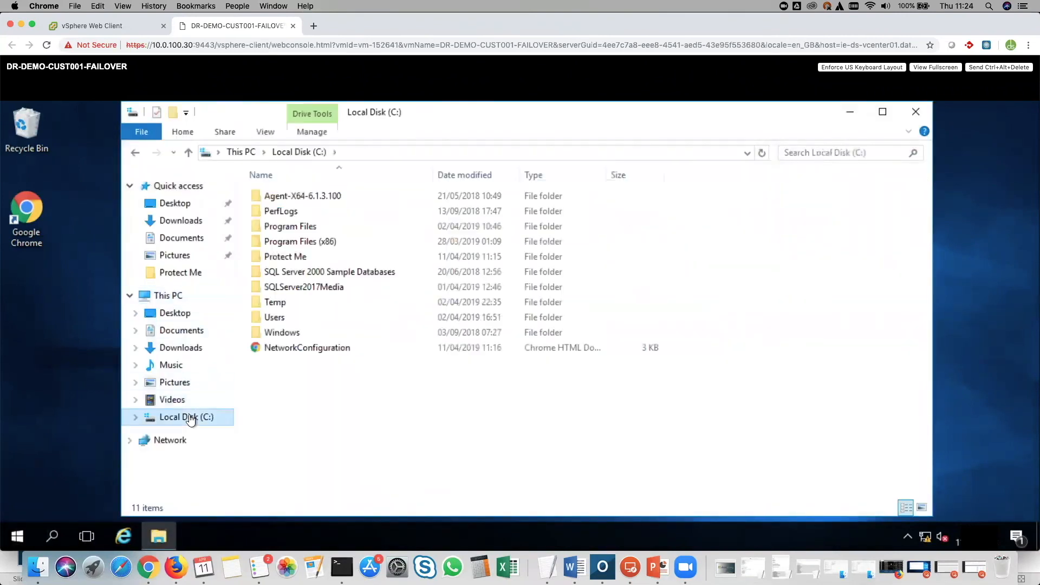
pyautogui.doubleClick(294, 255)
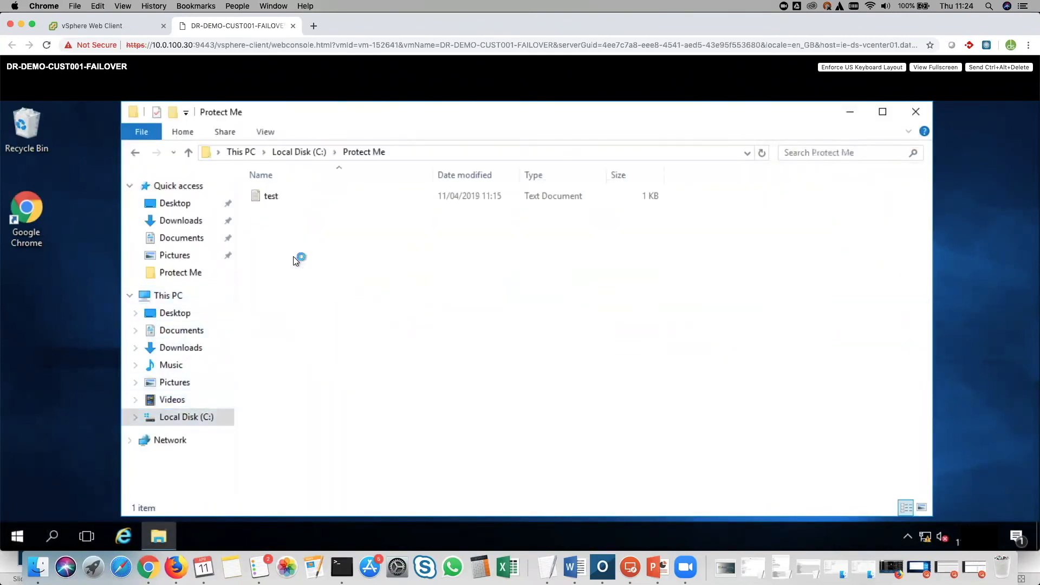
pyautogui.doubleClick(258, 198)
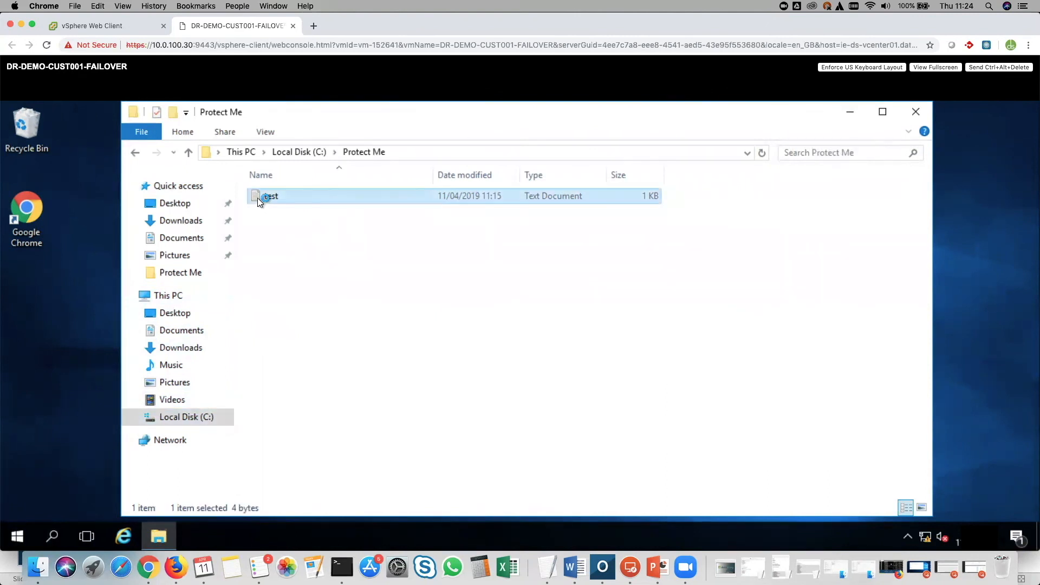
pyautogui.moveTo(803, 221); pyautogui.dragTo(701, 198)
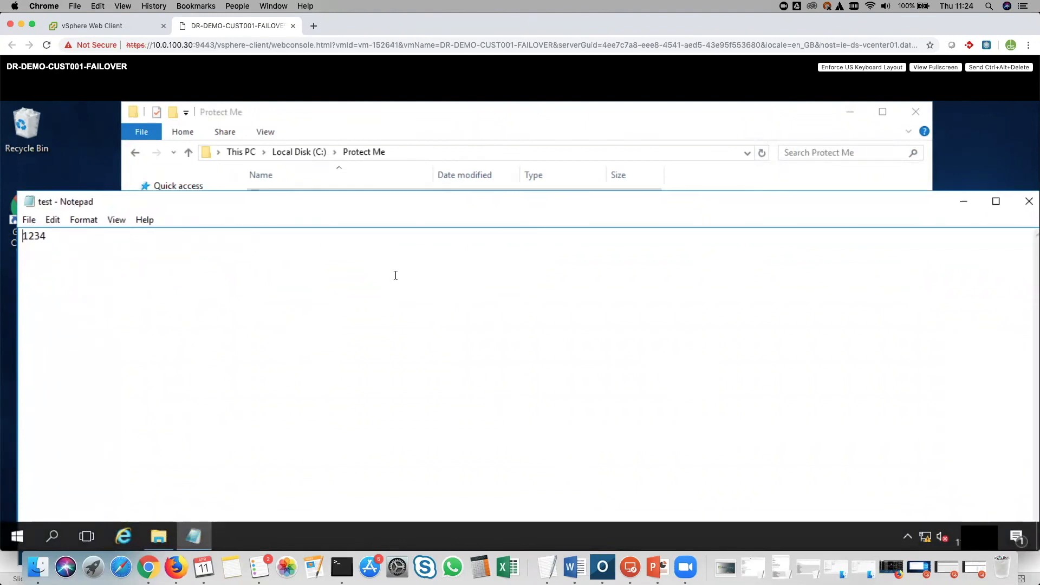
pyautogui.click(1028, 201)
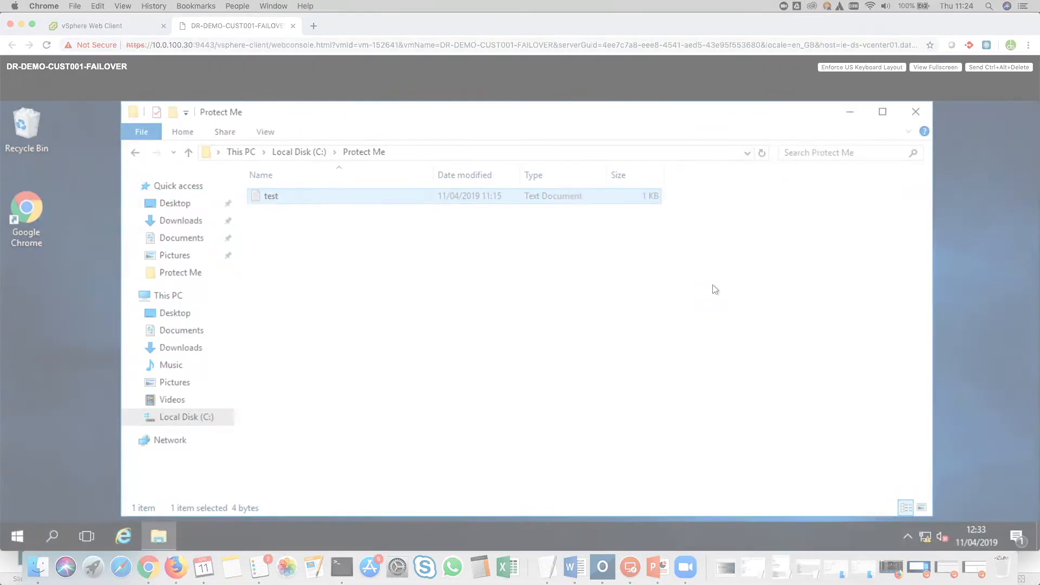